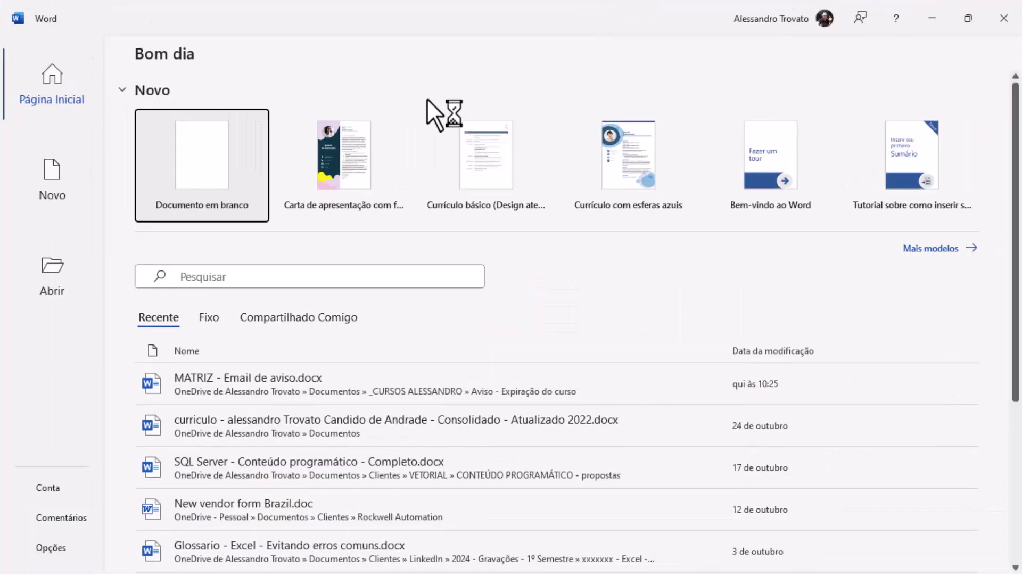
# Create a blank document (Documento1) from the start screen and place the cursor on its empty page.
pyautogui.click(189, 156)
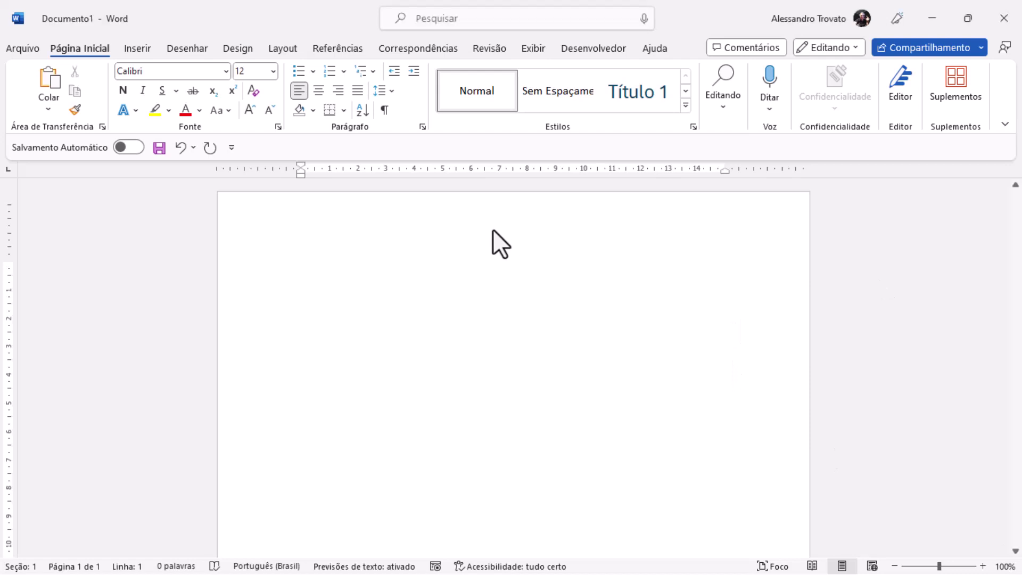
pyautogui.click(421, 237)
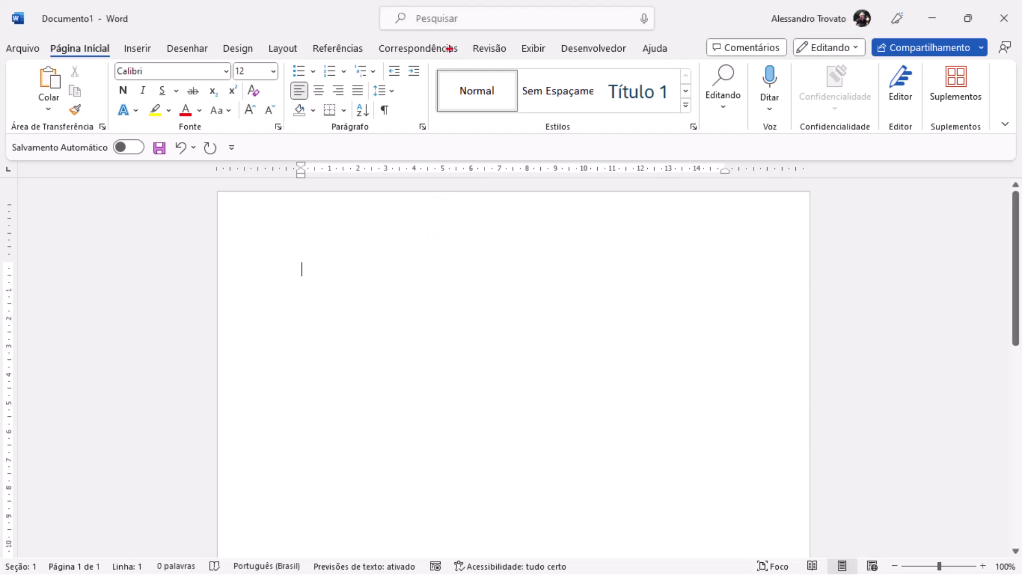
pyautogui.moveTo(417, 55); pyautogui.dragTo(724, 145)
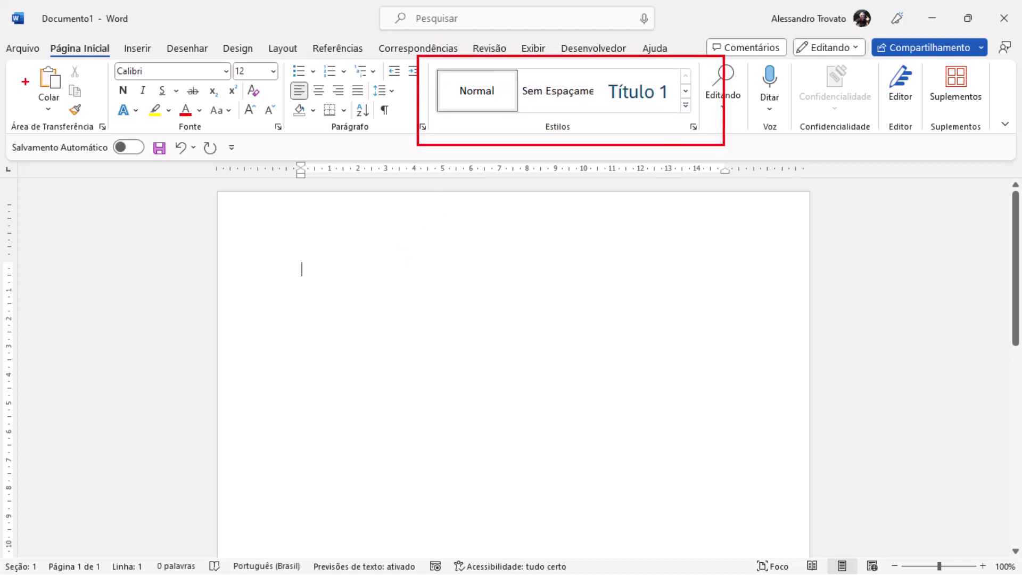
pyautogui.moveTo(91, 62); pyautogui.dragTo(117, 114)
pyautogui.moveTo(473, 109); pyautogui.dragTo(471, 190)
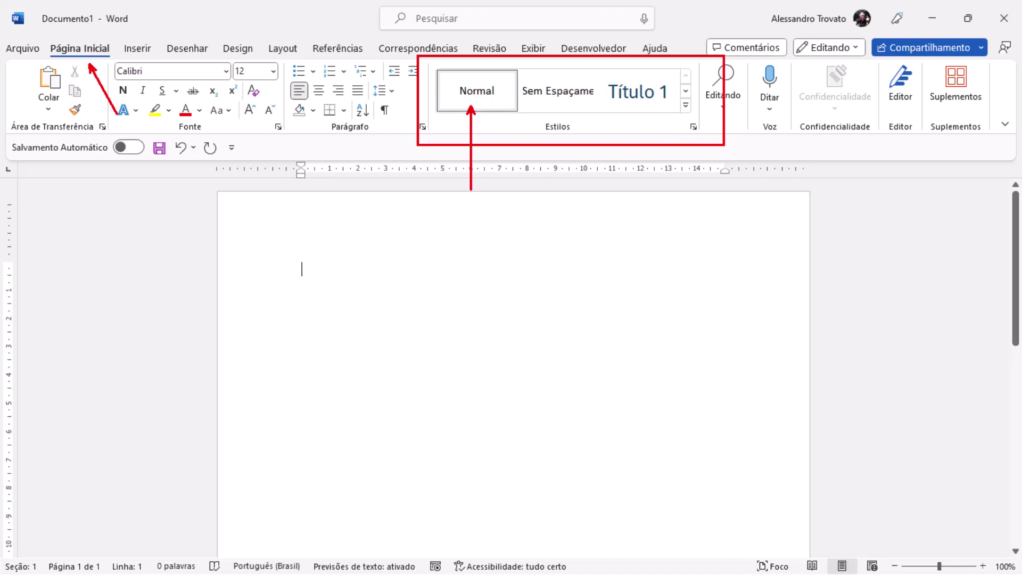
pyautogui.press('Escape')
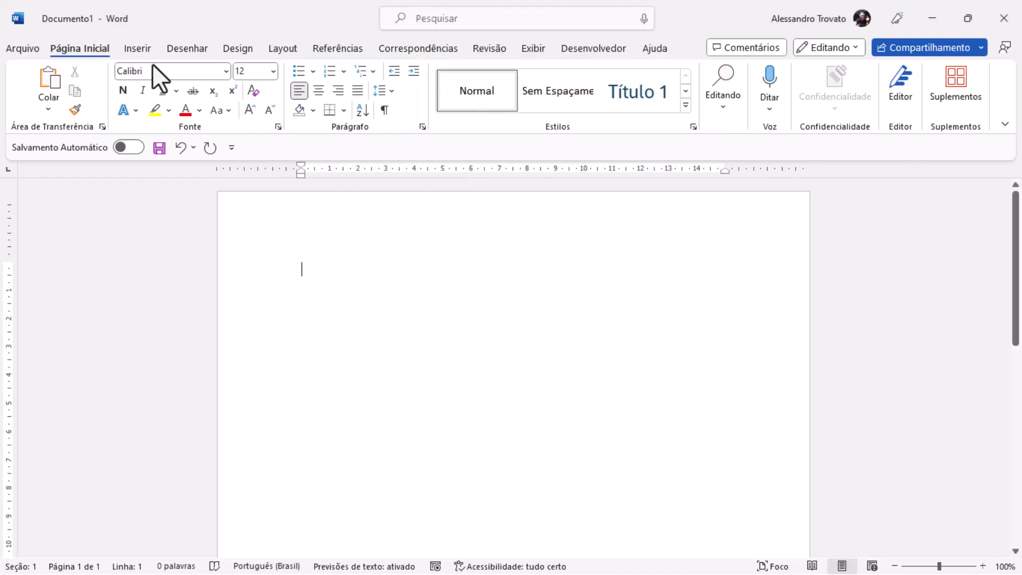
pyautogui.moveTo(131, 52); pyautogui.dragTo(154, 49)
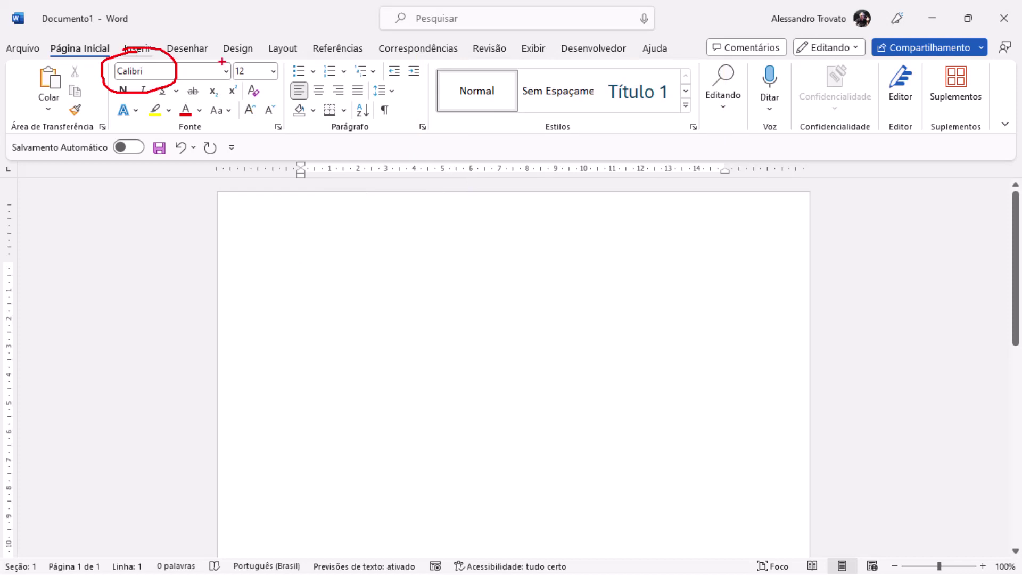
pyautogui.moveTo(249, 57); pyautogui.dragTo(234, 60)
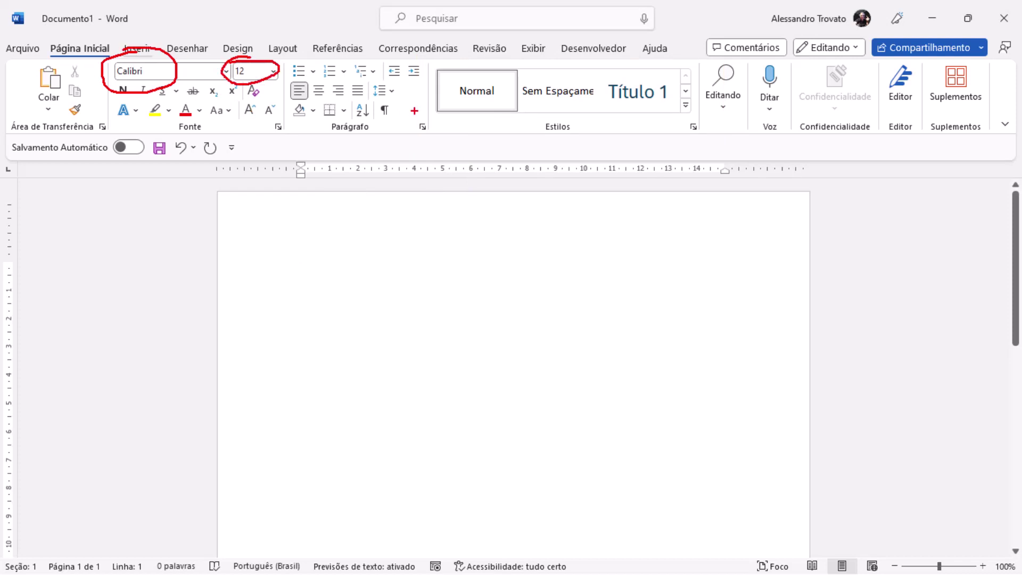
pyautogui.moveTo(415, 110); pyautogui.dragTo(399, 67)
pyautogui.press('Escape')
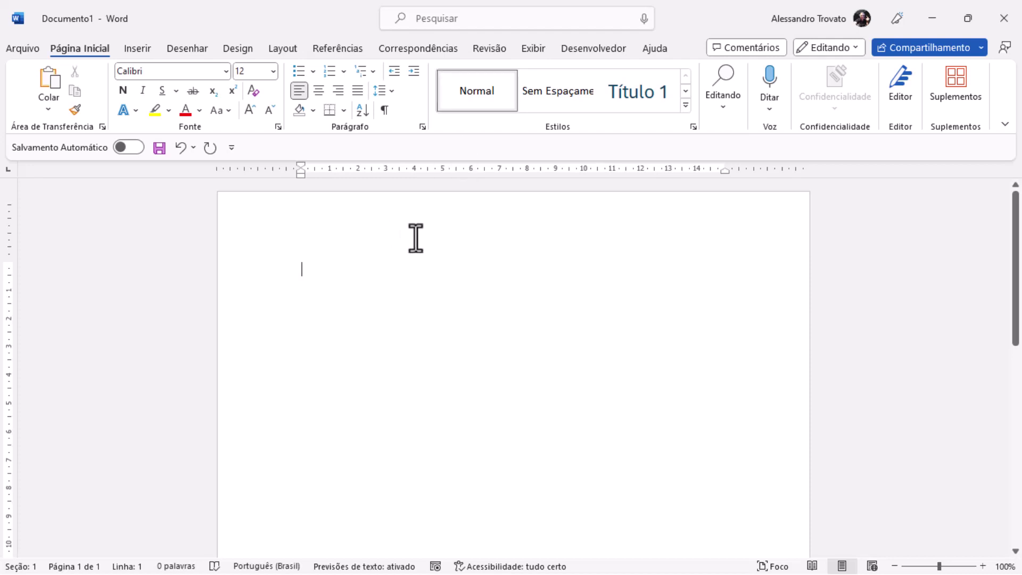
# Generate sample paragraphs with =rand(10, 3), filling two pages with 524 words.
pyautogui.write('=rand(')
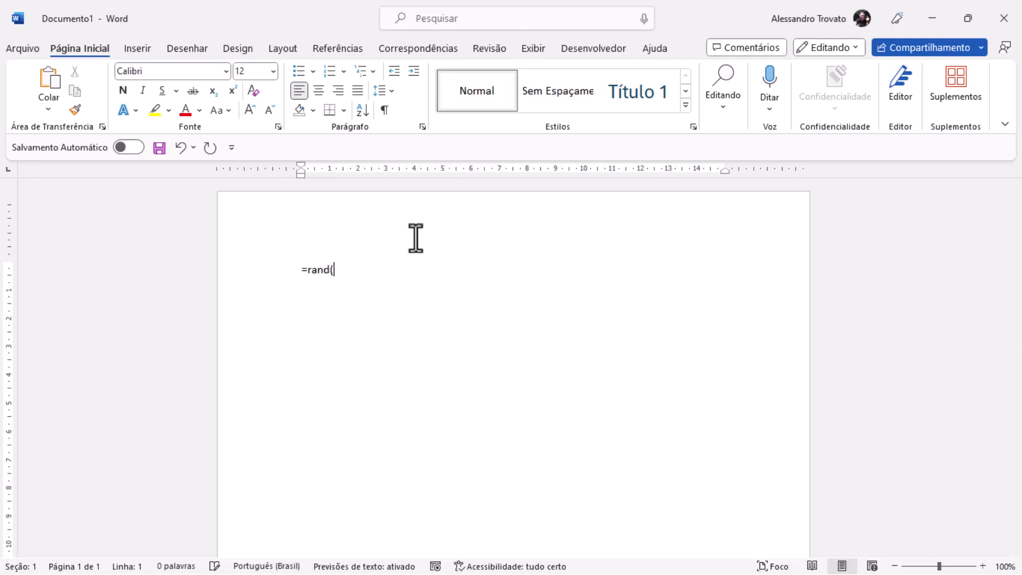
pyautogui.write('10, 3')
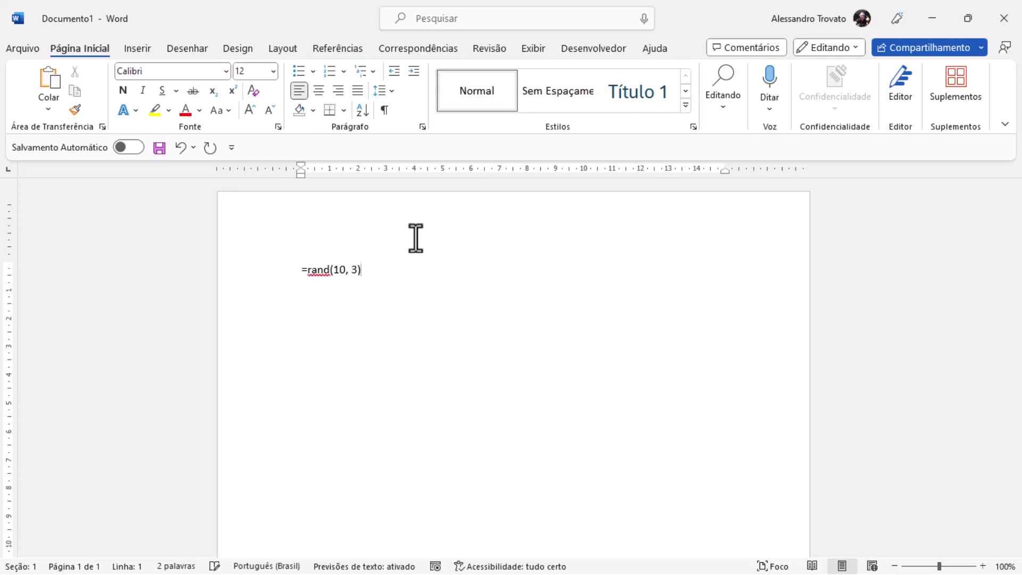
pyautogui.press('Return')
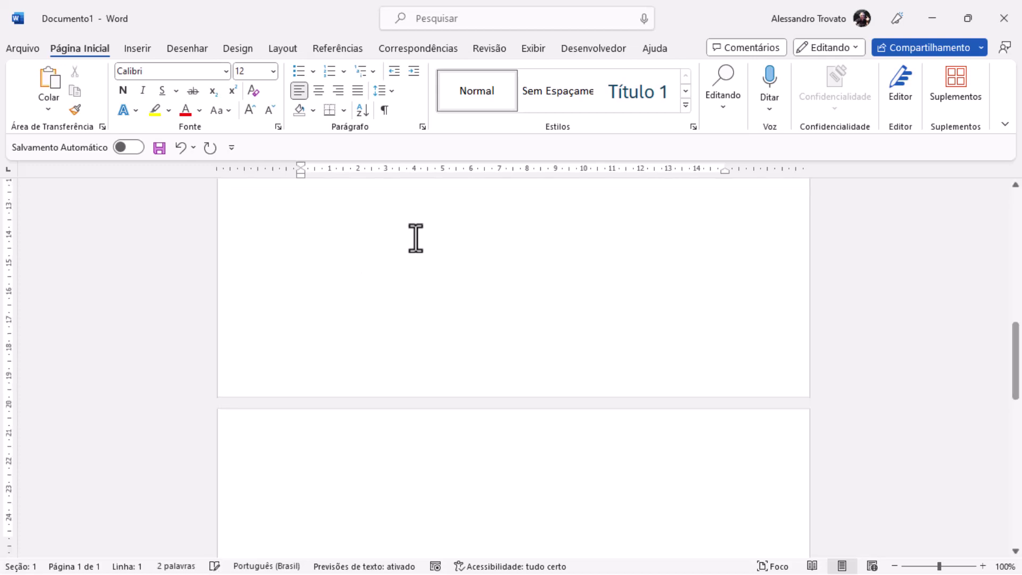
pyautogui.scroll(10, 512, 240)
pyautogui.scroll(-8, 513, 240)
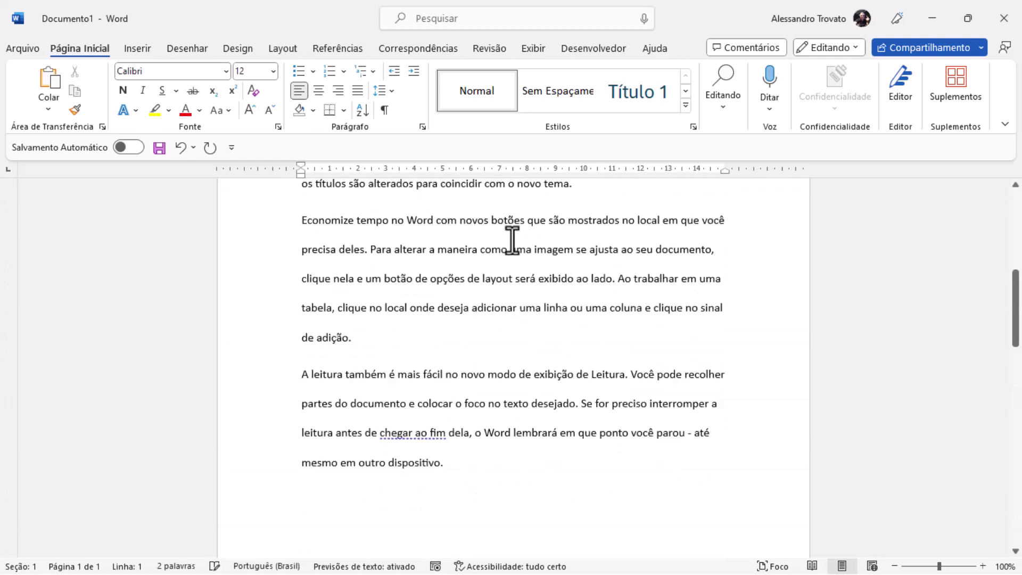
pyautogui.scroll(3, 512, 240)
pyautogui.scroll(5, 513, 239)
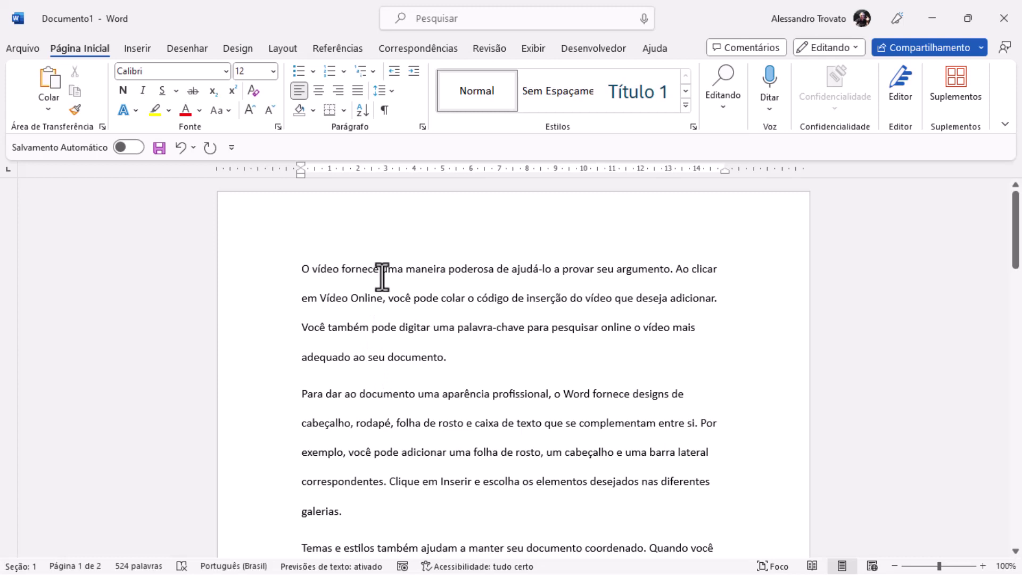
# Modify the Normal style to use the Aptos Display (Títulos) font at 11 pt.
pyautogui.rightClick(474, 89)
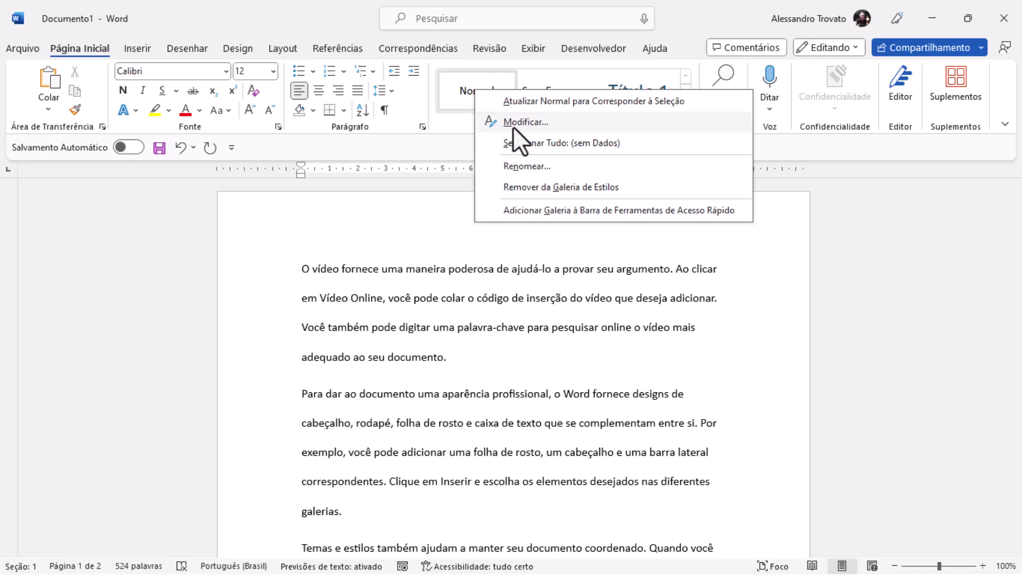
pyautogui.click(539, 122)
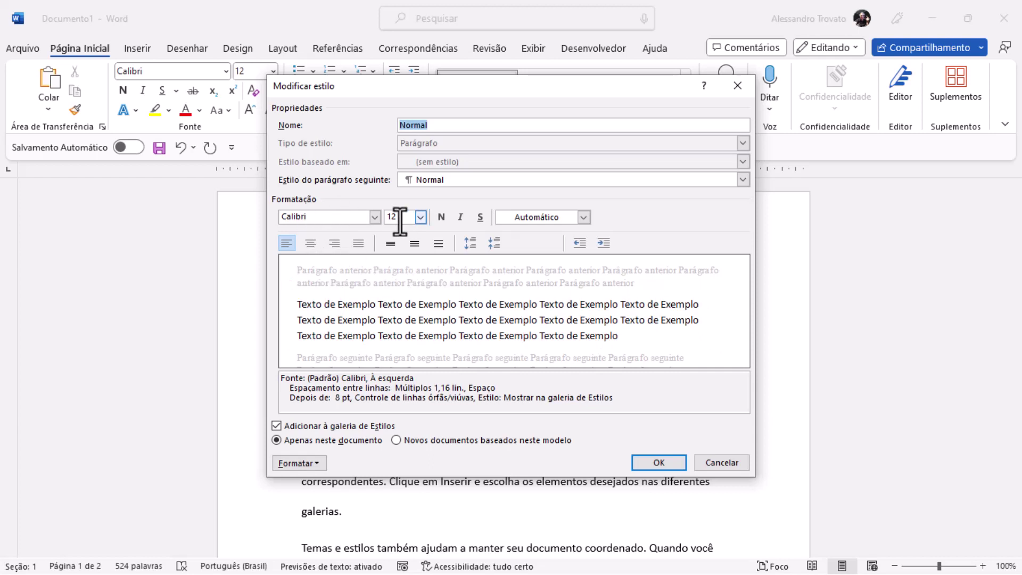
pyautogui.click(375, 217)
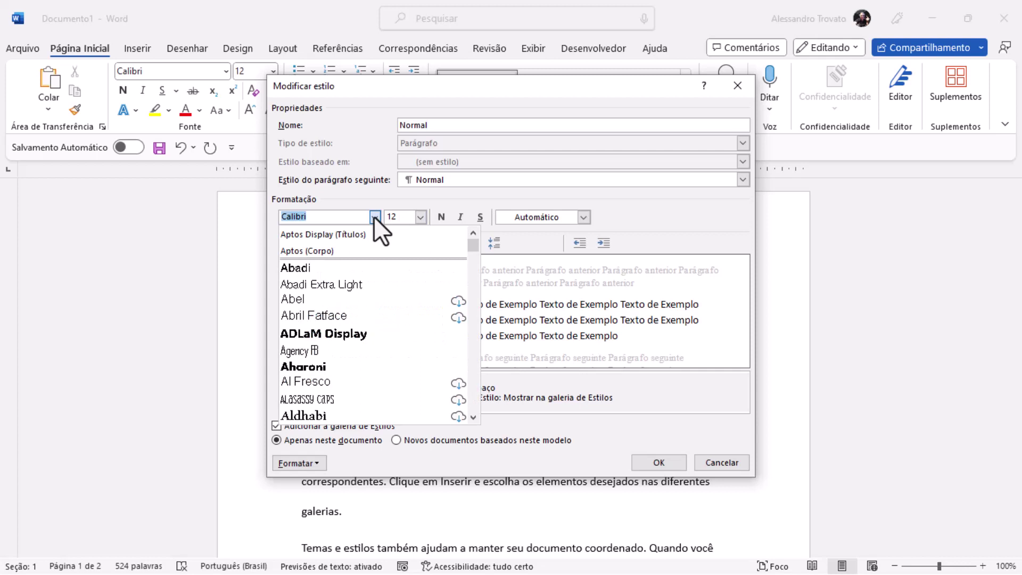
pyautogui.click(350, 233)
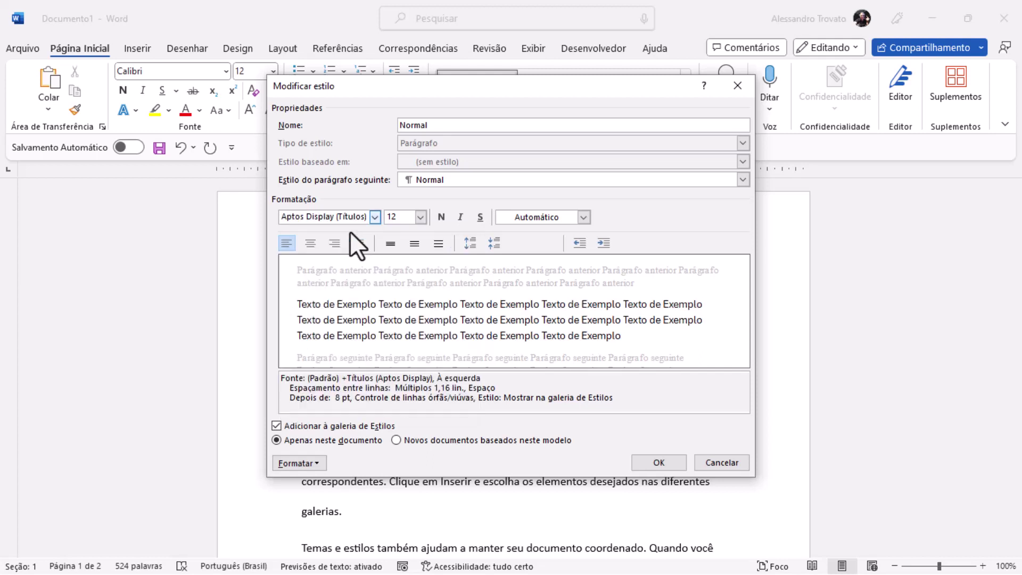
pyautogui.click(420, 217)
pyautogui.click(402, 262)
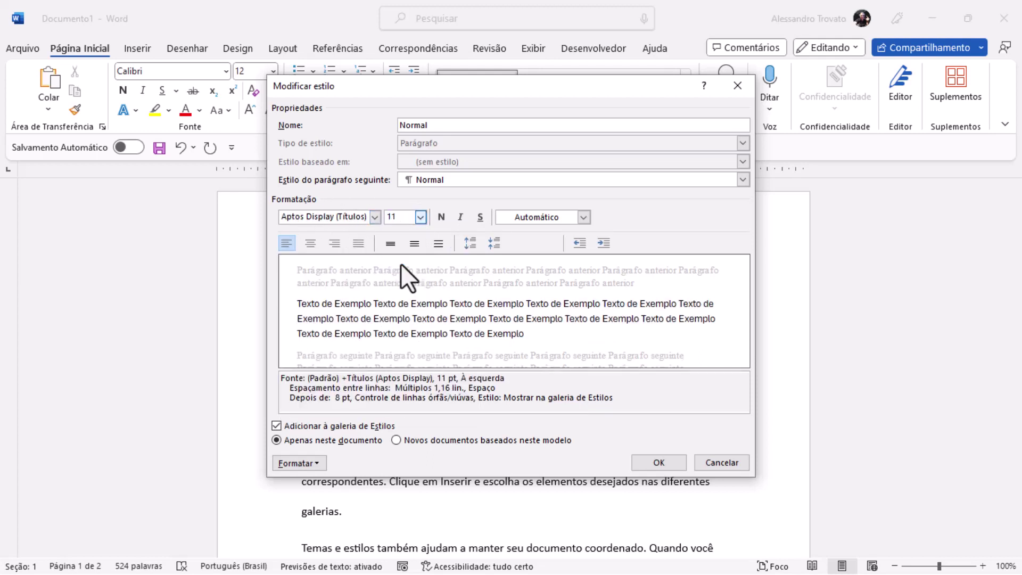
pyautogui.click(673, 459)
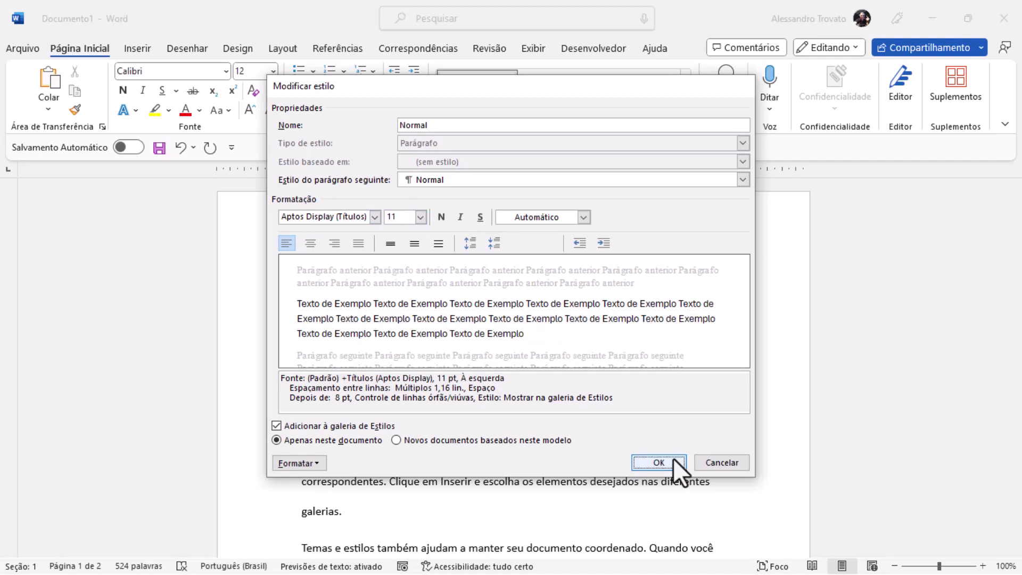
# Scroll through the sample text, then bring up Modificar estilo for the Normal style again.
pyautogui.scroll(-1, 411, 308)
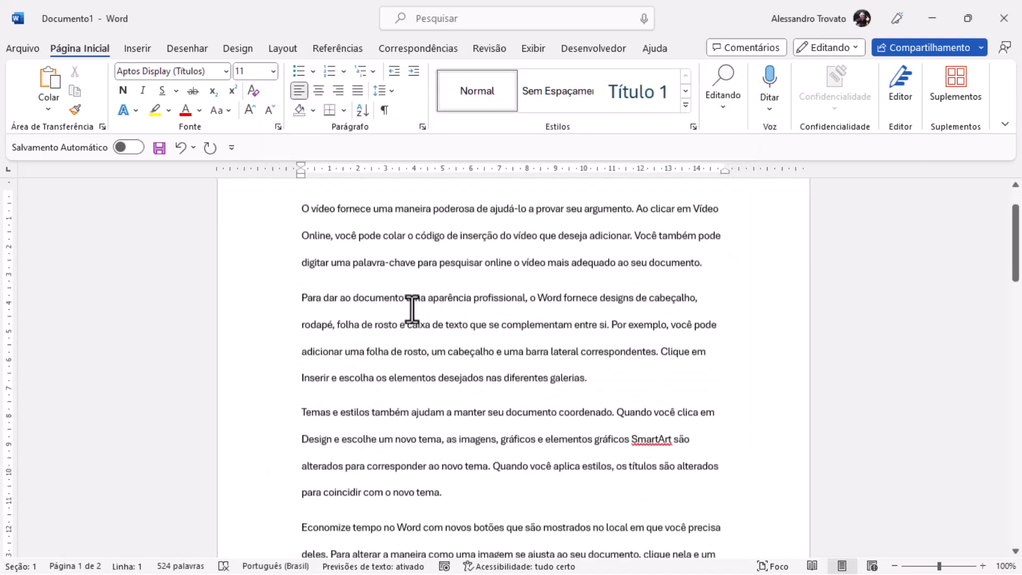
pyautogui.scroll(-4, 416, 307)
pyautogui.scroll(-4, 416, 308)
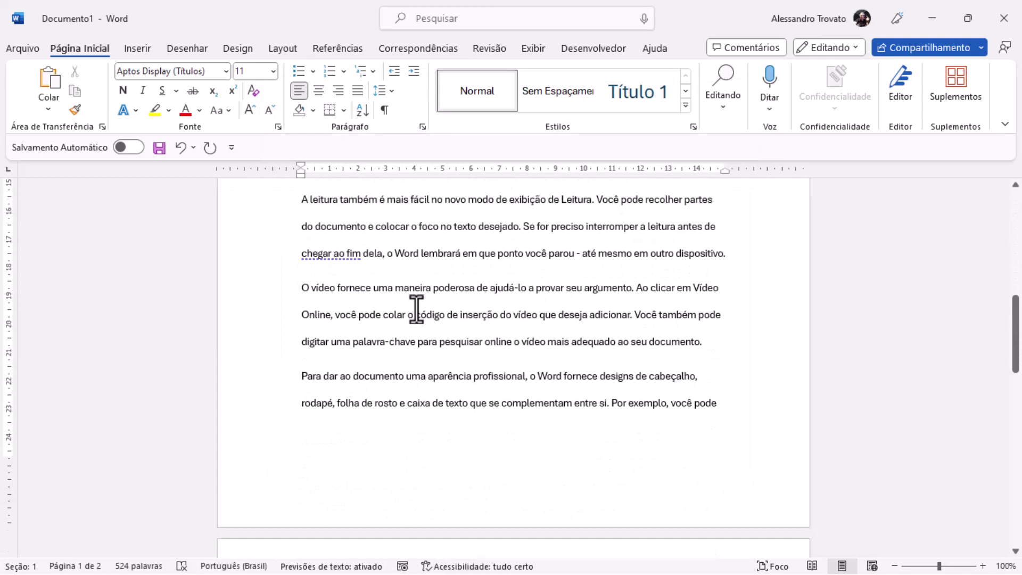
pyautogui.scroll(-1, 419, 309)
pyautogui.scroll(-3, 420, 309)
pyautogui.scroll(-3, 419, 311)
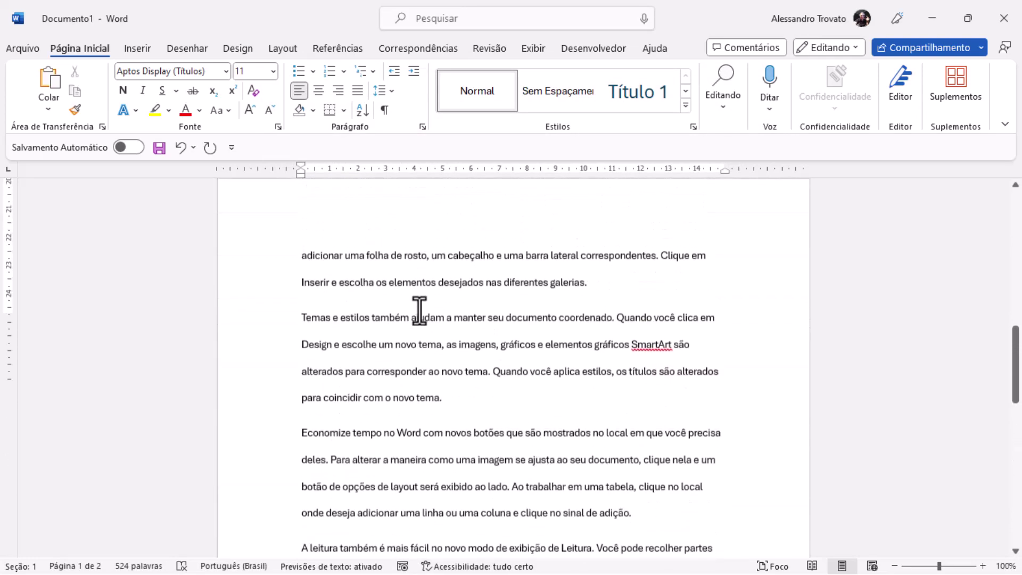
pyautogui.scroll(-5, 419, 310)
pyautogui.scroll(-2, 420, 311)
pyautogui.scroll(1, 420, 308)
pyautogui.rightClick(468, 94)
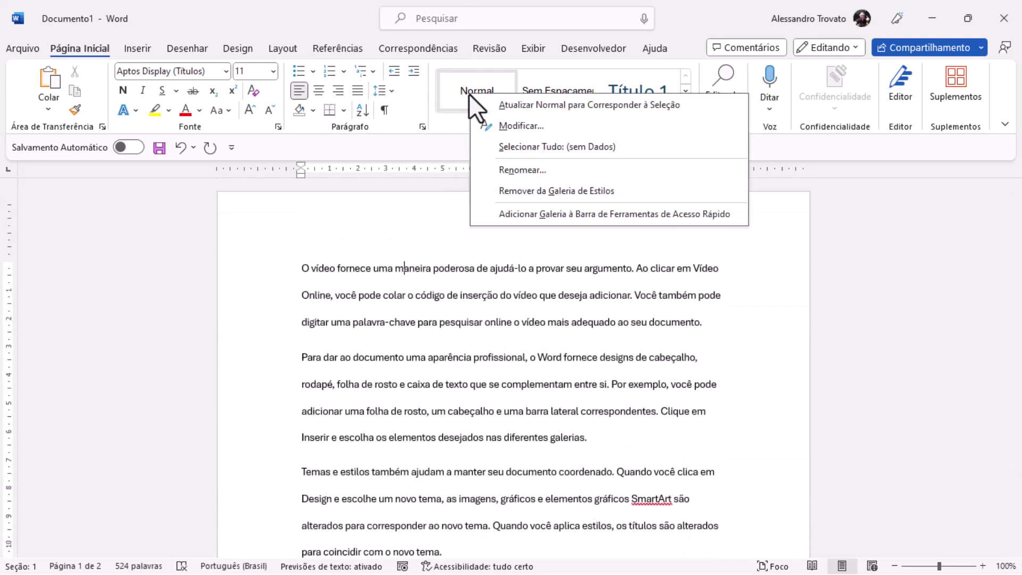
pyautogui.click(509, 126)
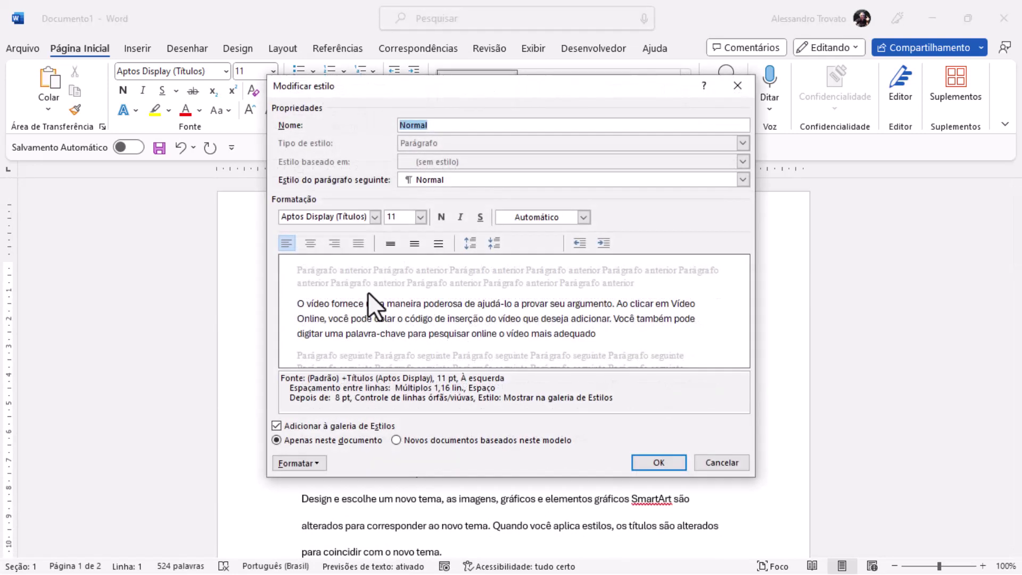
# Display the Formatar menu of extra formatting categories for the Normal style.
pyautogui.click(310, 463)
pyautogui.moveTo(252, 436); pyautogui.dragTo(379, 493)
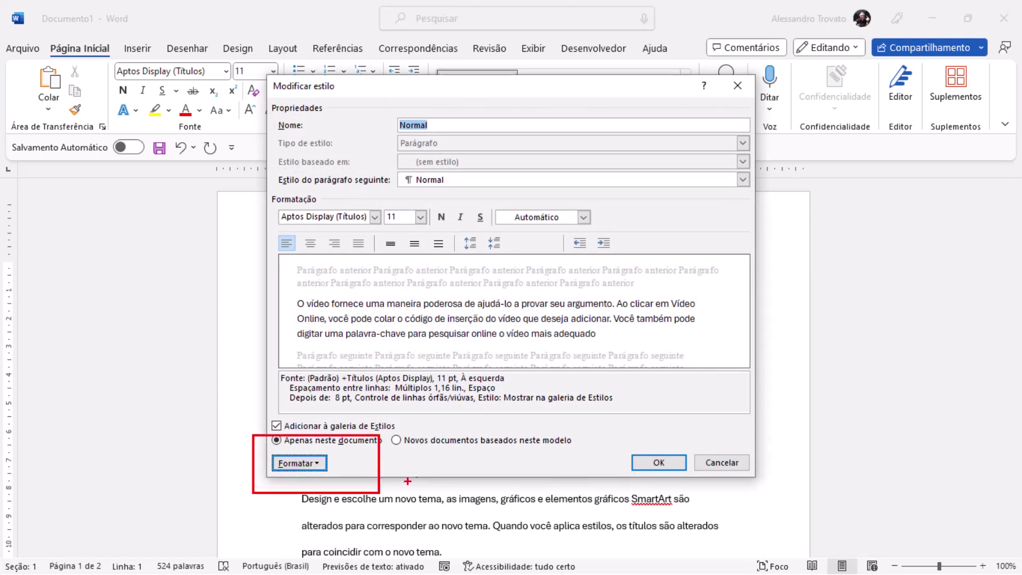
pyautogui.click(299, 464)
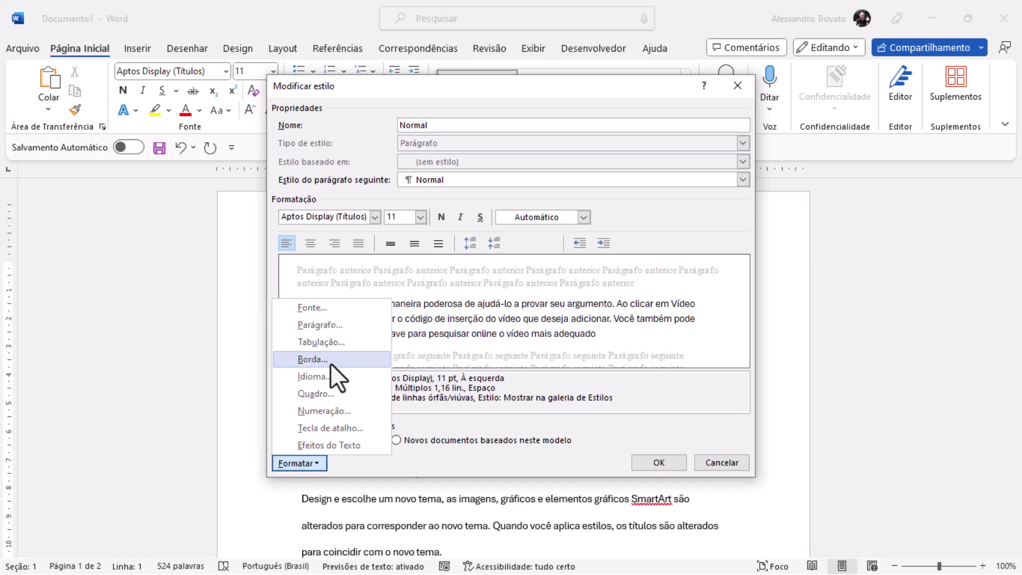
# Set the Normal style's paragraph spacing to 0 pt after, with single line spacing.
pyautogui.click(324, 320)
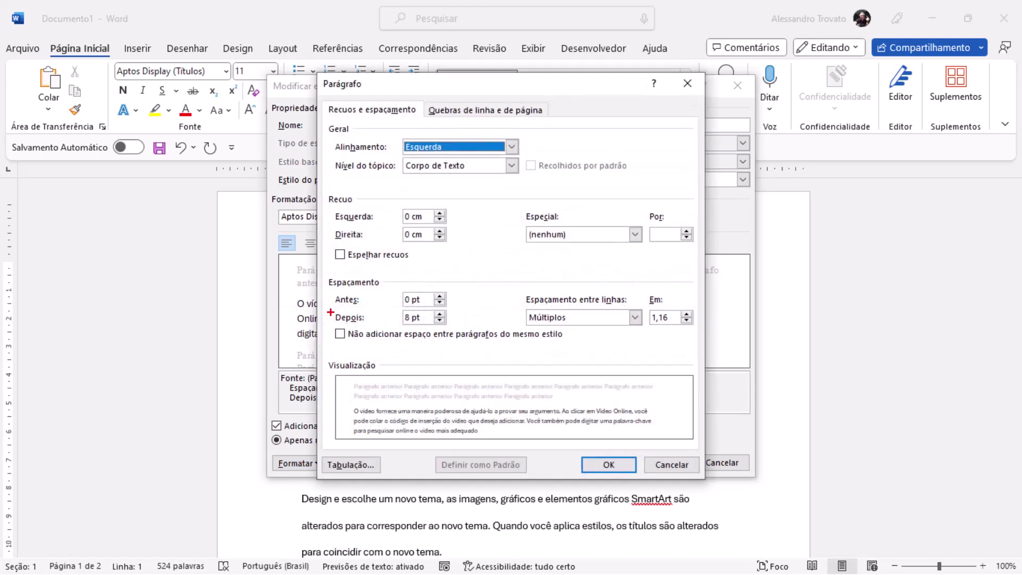
pyautogui.moveTo(326, 309); pyautogui.dragTo(459, 326)
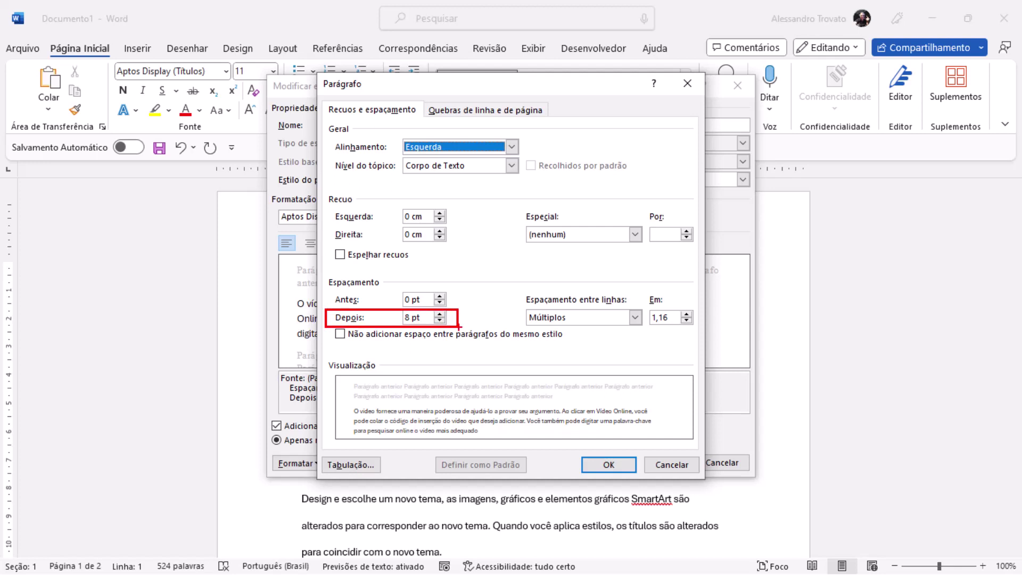
pyautogui.moveTo(519, 285); pyautogui.dragTo(702, 343)
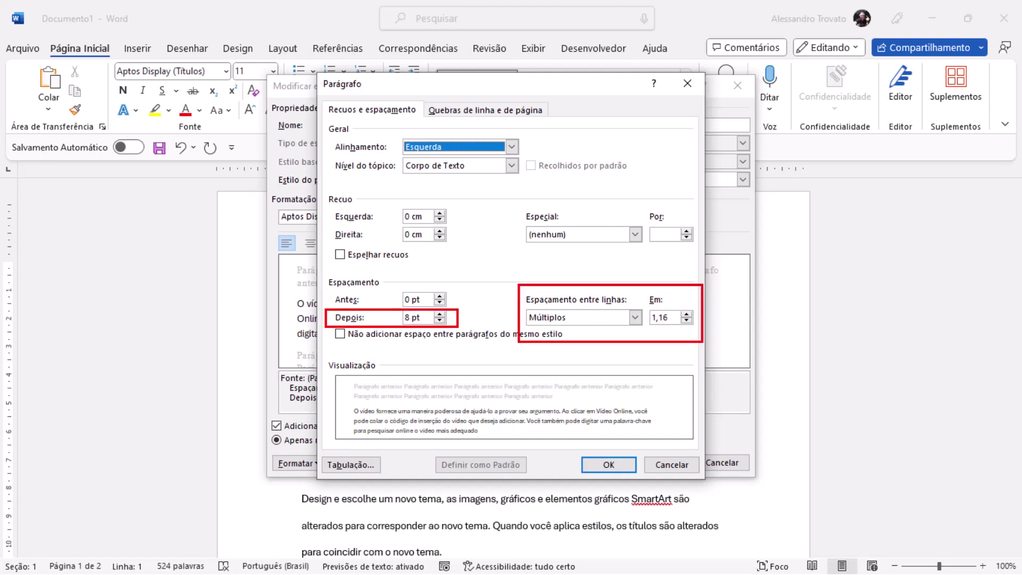
pyautogui.press('Escape')
pyautogui.click(440, 321)
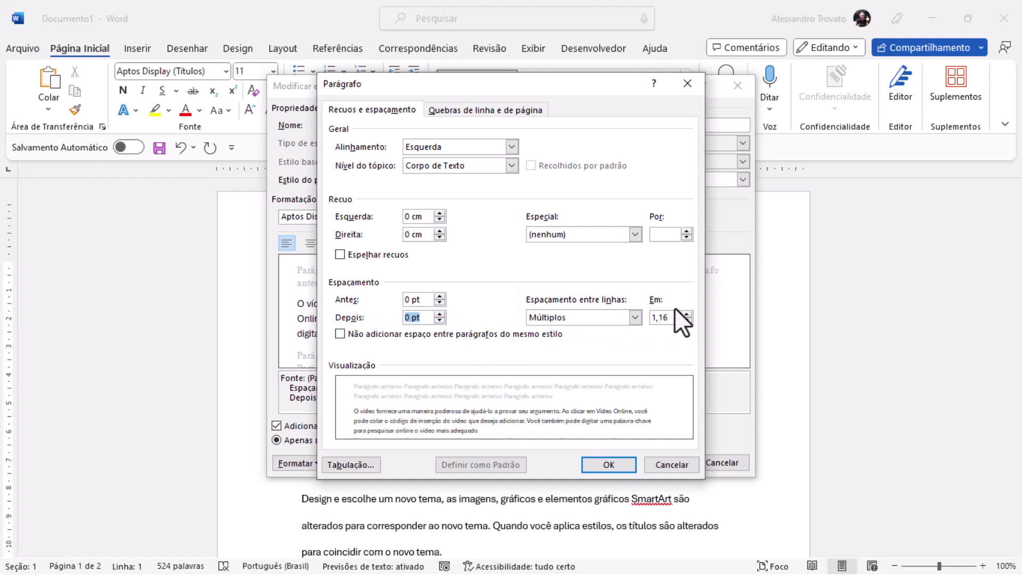
pyautogui.click(621, 318)
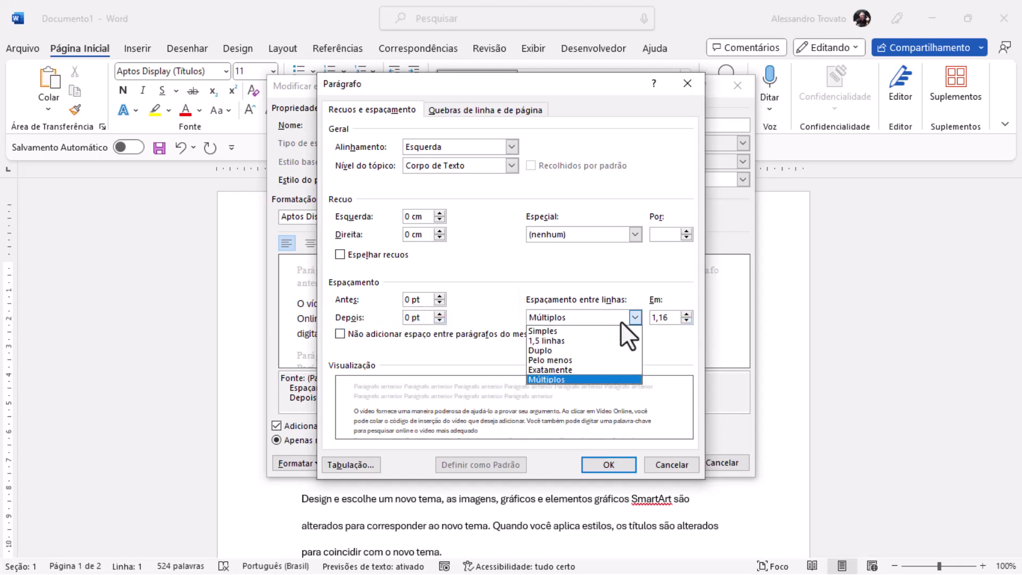
pyautogui.click(569, 329)
pyautogui.click(613, 464)
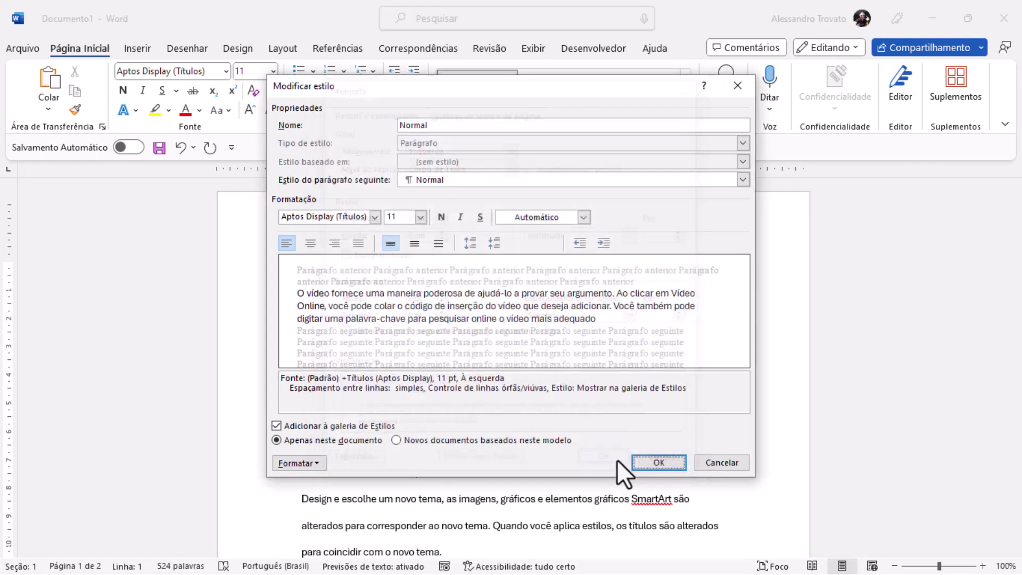
pyautogui.click(646, 459)
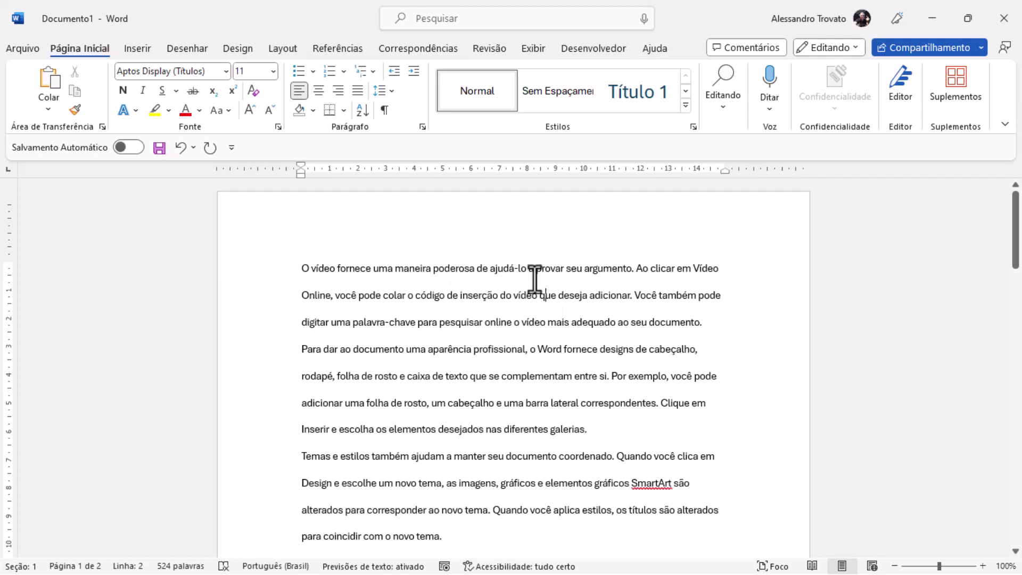
# Scroll down and back up through the document to review the restyled text.
pyautogui.scroll(-1, 479, 292)
pyautogui.scroll(-3, 478, 292)
pyautogui.scroll(-3, 478, 291)
pyautogui.scroll(-3, 482, 290)
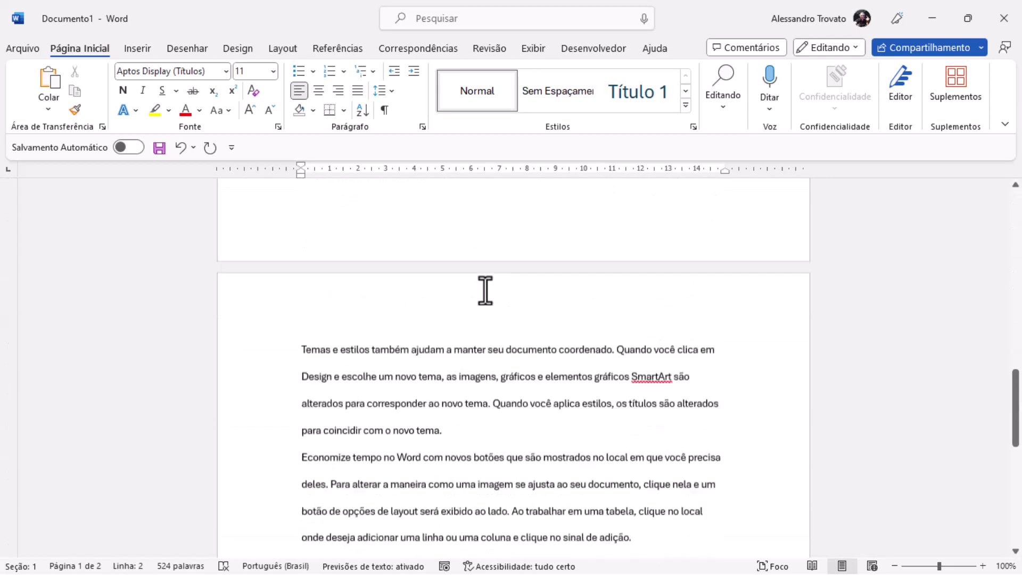
pyautogui.scroll(-3, 482, 290)
pyautogui.scroll(-2, 485, 290)
pyautogui.scroll(3, 487, 291)
pyautogui.scroll(4, 487, 290)
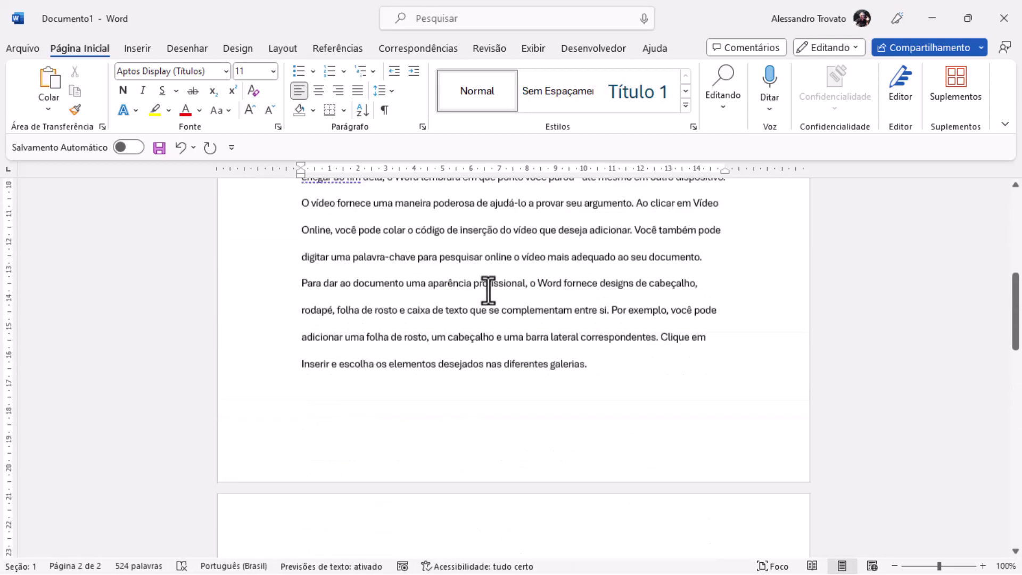
pyautogui.scroll(3, 487, 290)
pyautogui.scroll(3, 487, 277)
pyautogui.scroll(2, 515, 255)
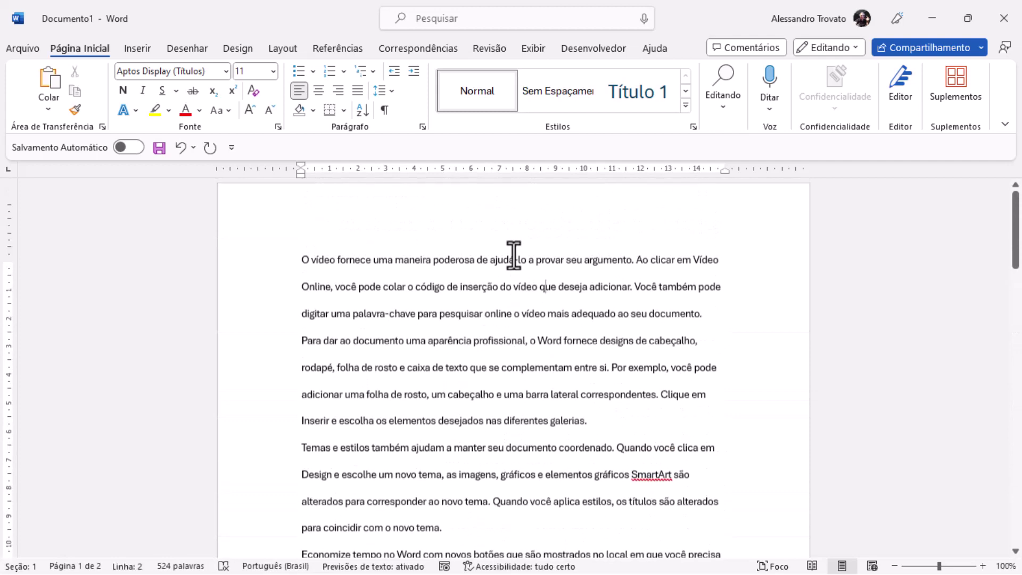
# Select the first sample paragraph and reapply Normal so its lines become single-spaced.
pyautogui.click(282, 282)
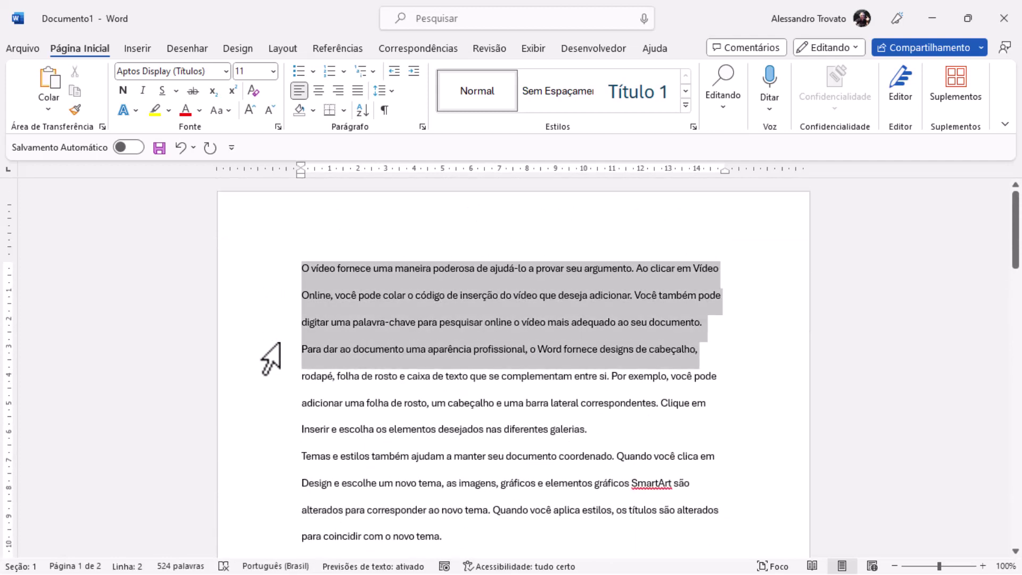
pyautogui.moveTo(276, 330); pyautogui.dragTo(272, 336)
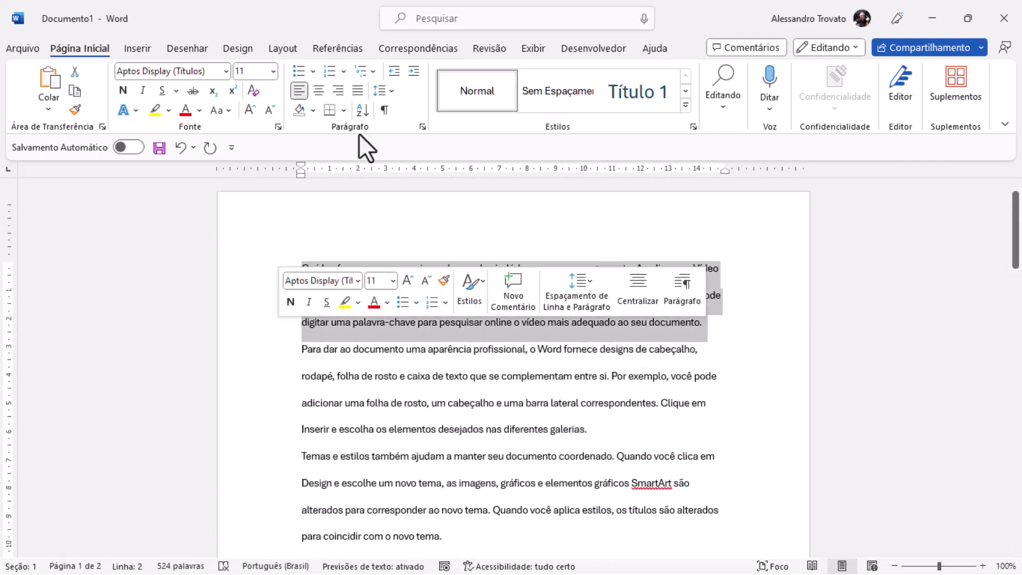
pyautogui.click(423, 128)
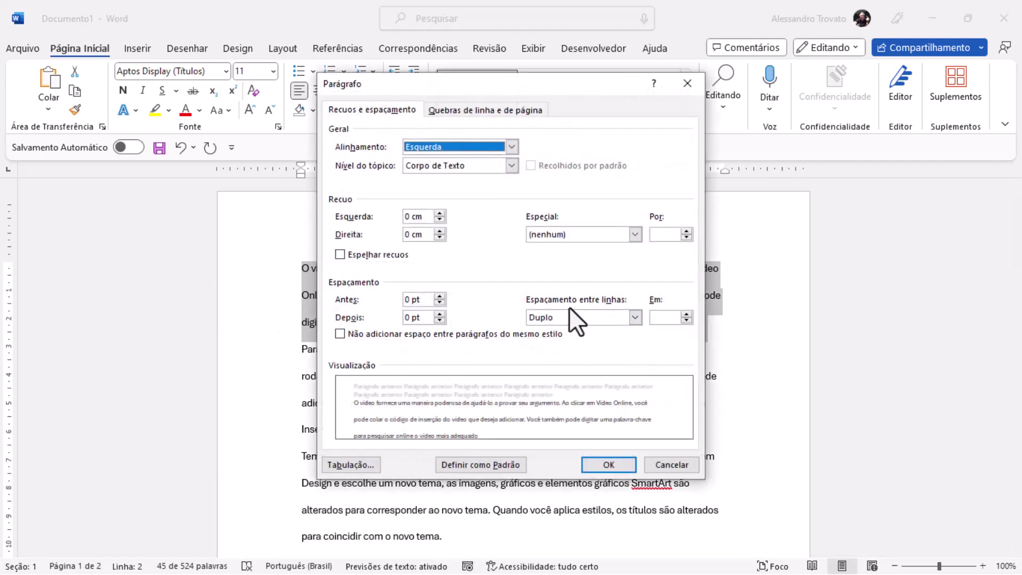
pyautogui.press('Return')
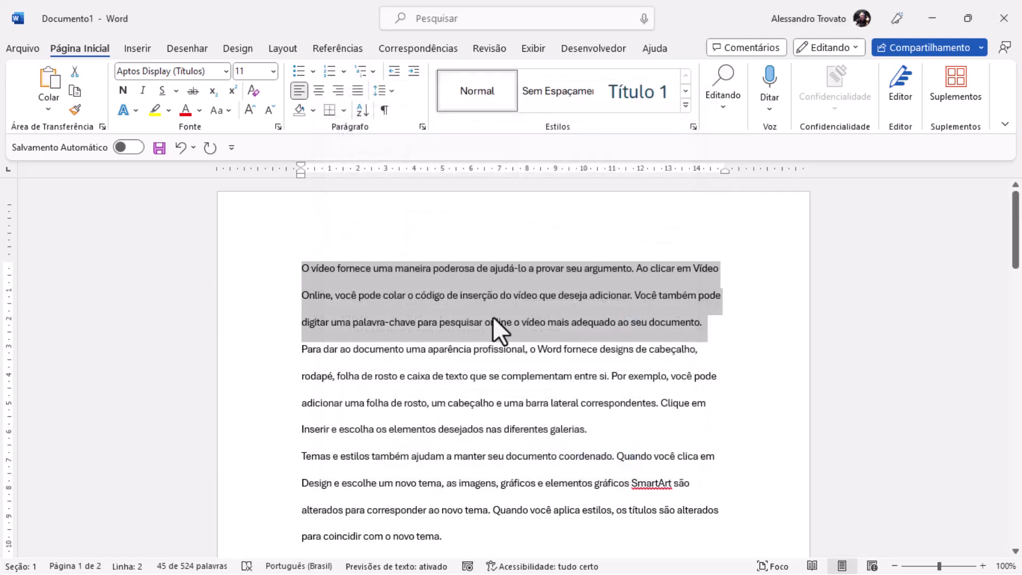
pyautogui.click(493, 316)
pyautogui.click(507, 94)
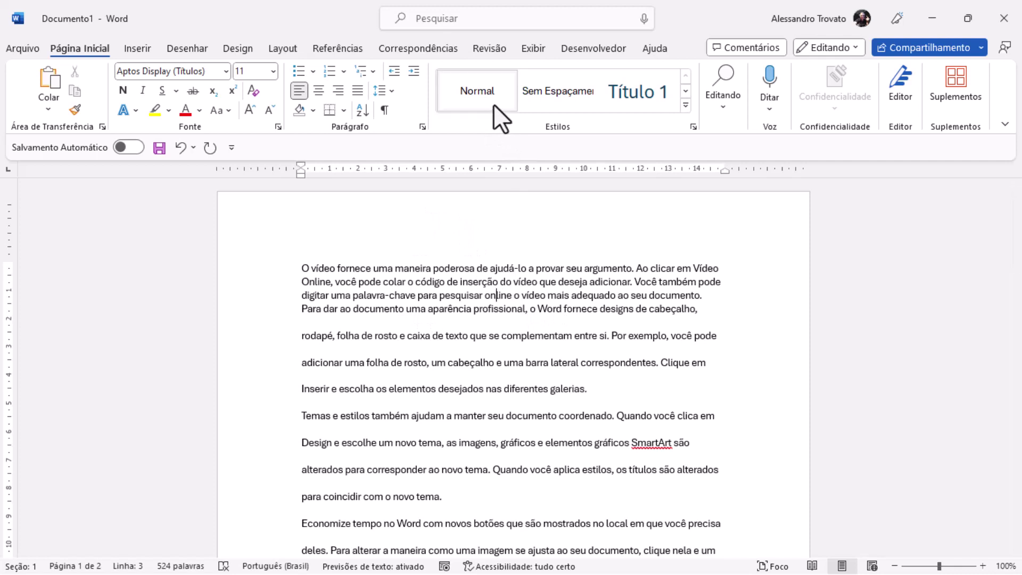
# Apply Normal to the entire document so all 524 words fit single-spaced on one page.
pyautogui.click(360, 336)
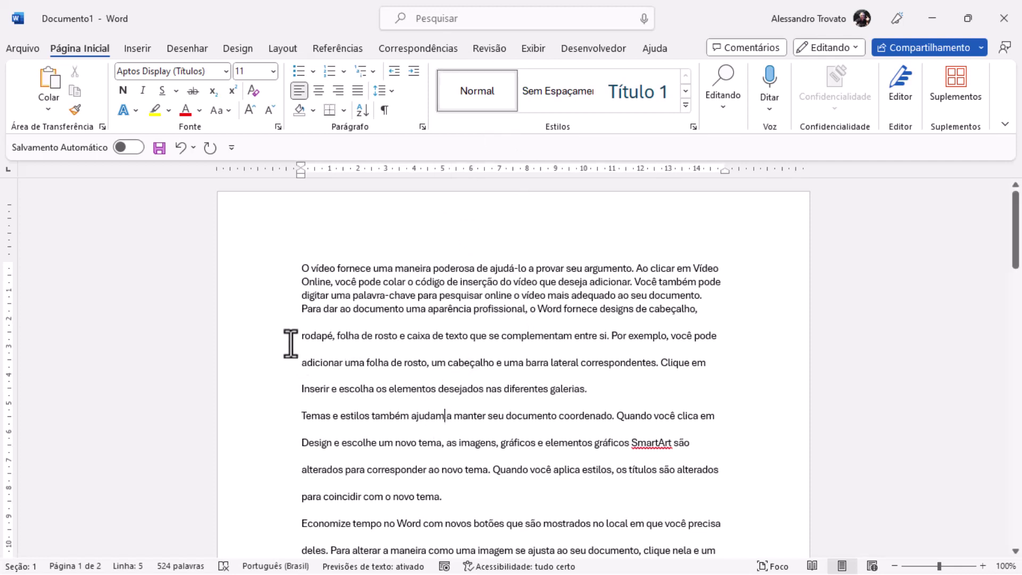
pyautogui.hotkey('ctrl', 'a')
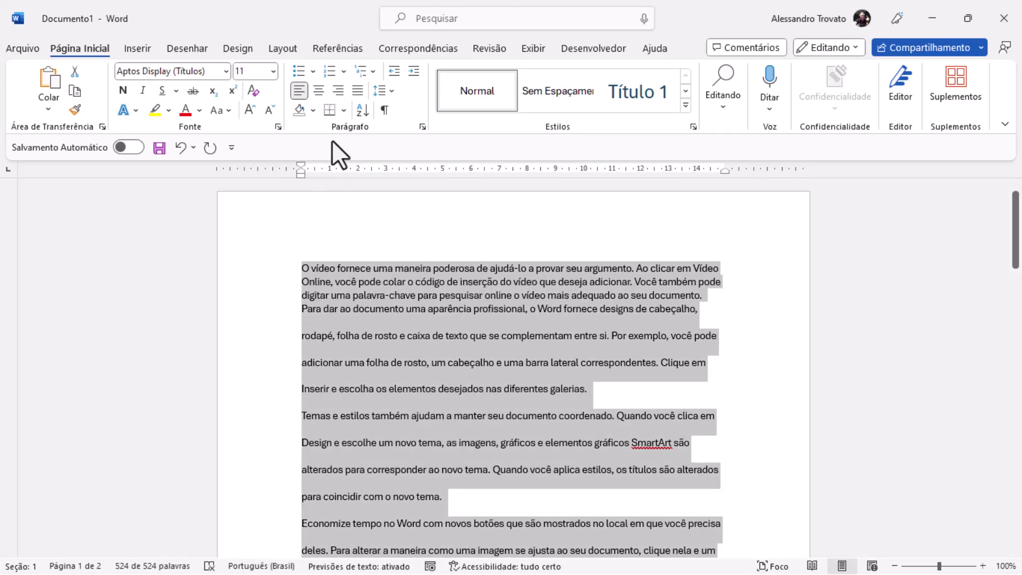
pyautogui.click(485, 101)
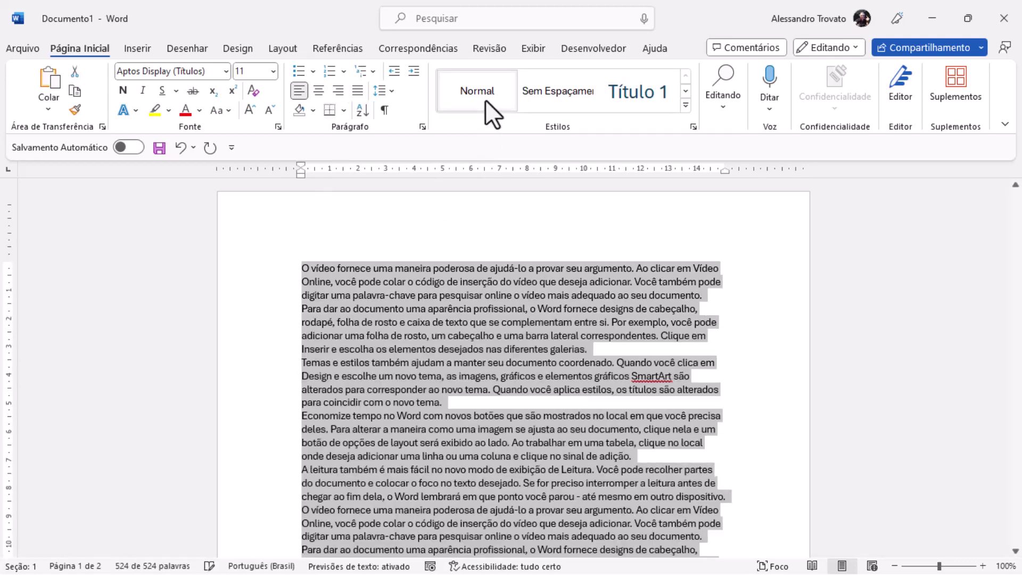
pyautogui.click(566, 323)
pyautogui.scroll(-3, 509, 367)
pyautogui.scroll(-3, 509, 367)
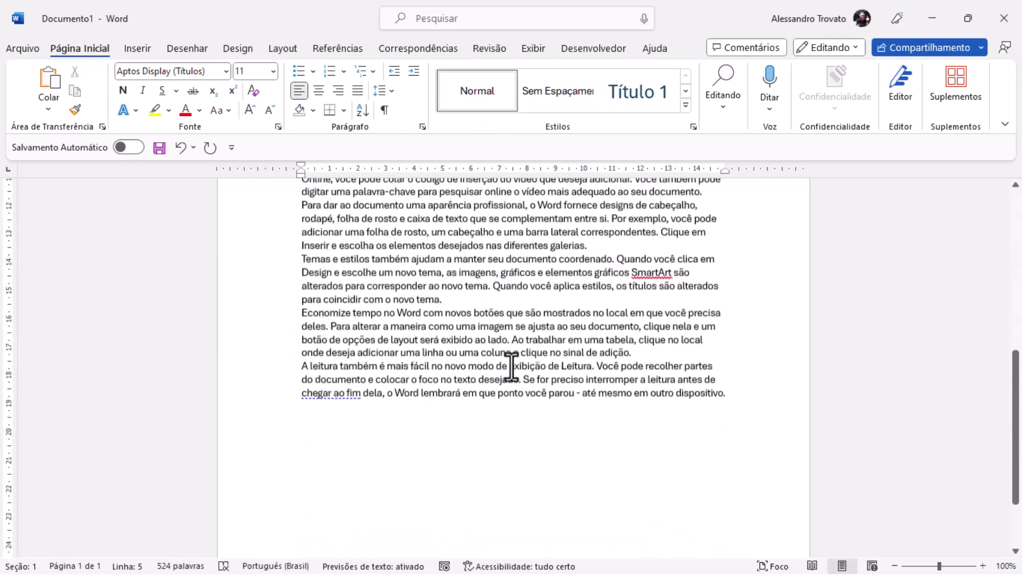
pyautogui.scroll(-3, 511, 367)
pyautogui.scroll(-2, 512, 368)
pyautogui.scroll(5, 511, 367)
pyautogui.scroll(6, 512, 368)
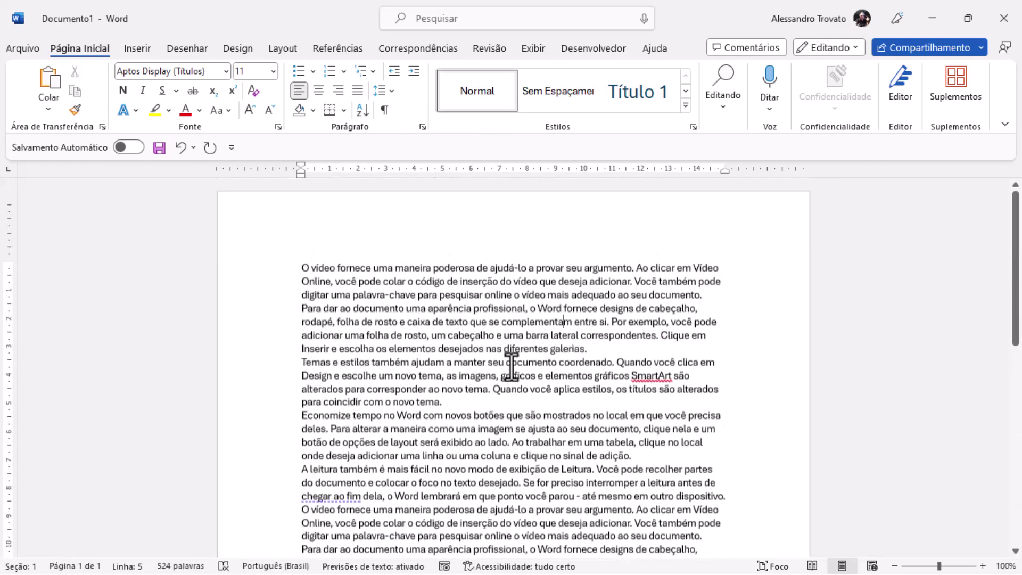
pyautogui.rightClick(474, 114)
pyautogui.rightClick(475, 111)
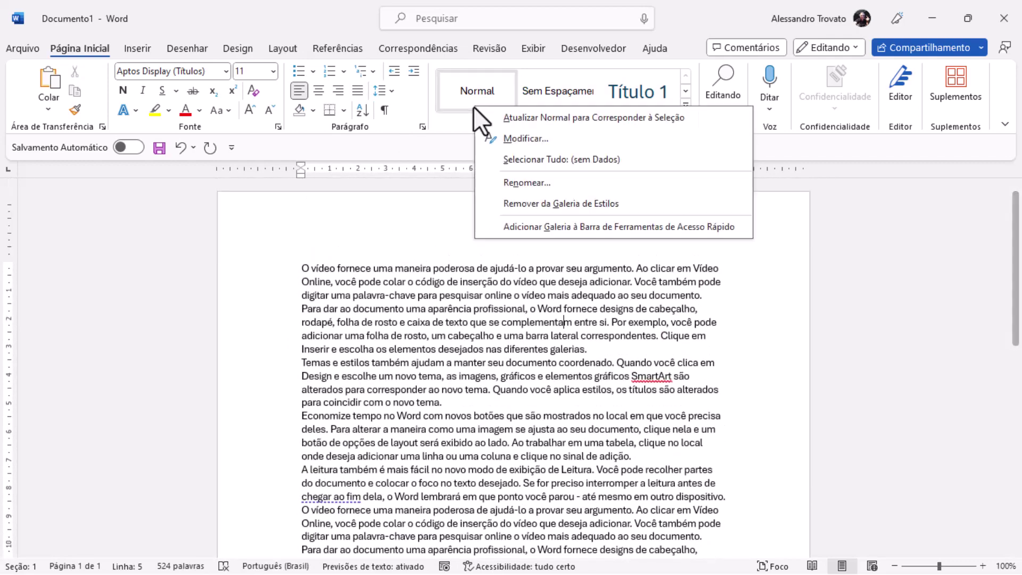
# Set the Normal style to 3 pt before and 3 pt after, keeping single line spacing.
pyautogui.click(529, 137)
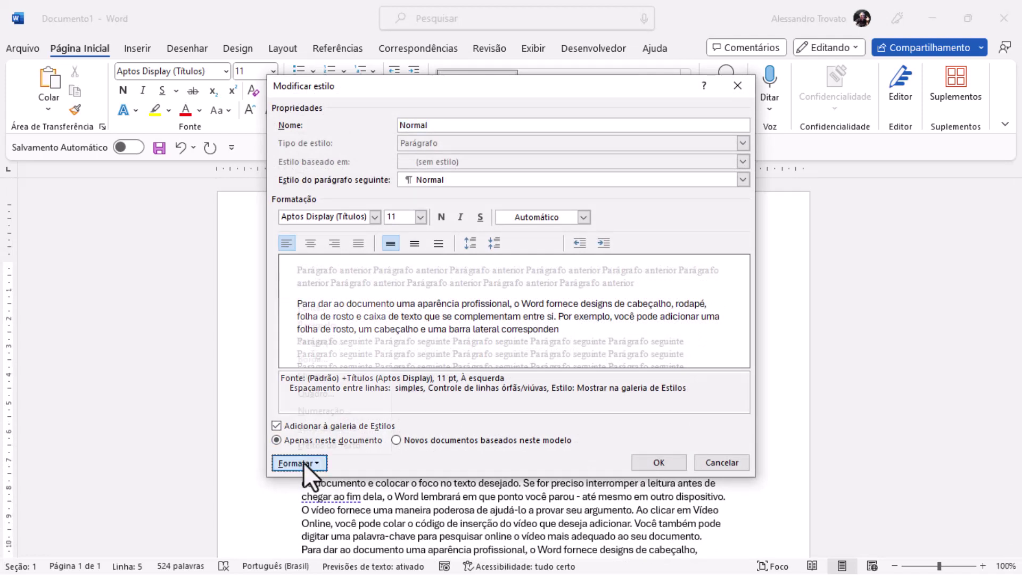
pyautogui.click(300, 463)
pyautogui.click(326, 318)
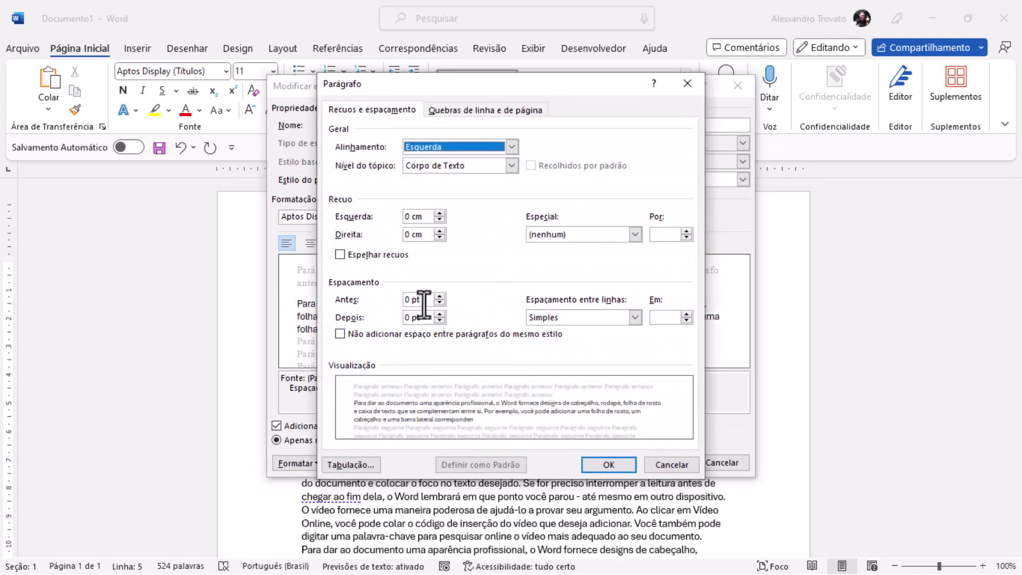
pyautogui.tripleClick(421, 299)
pyautogui.write('3')
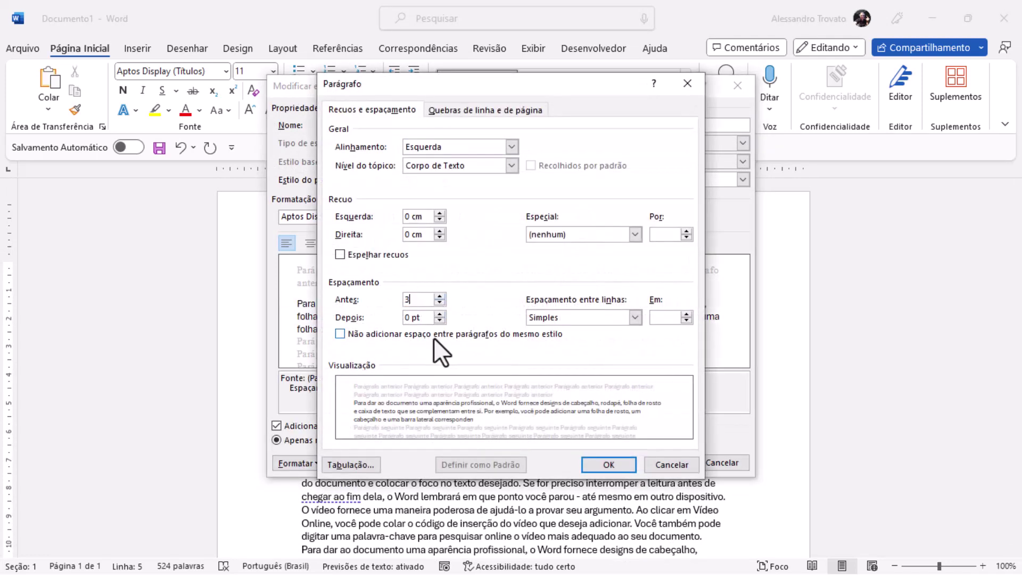
pyautogui.tripleClick(410, 318)
pyautogui.write('3')
pyautogui.click(562, 319)
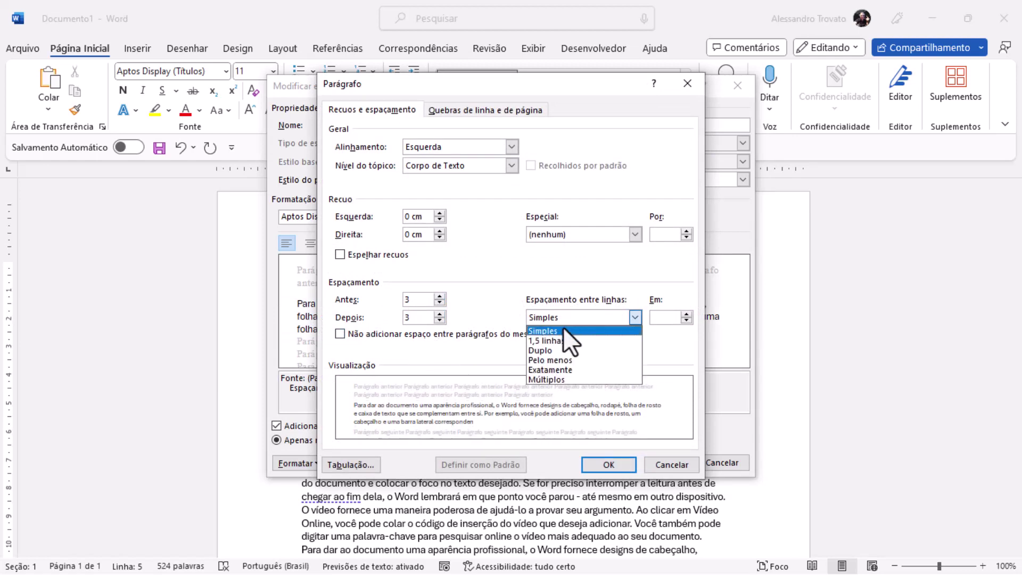
pyautogui.click(564, 327)
pyautogui.click(596, 463)
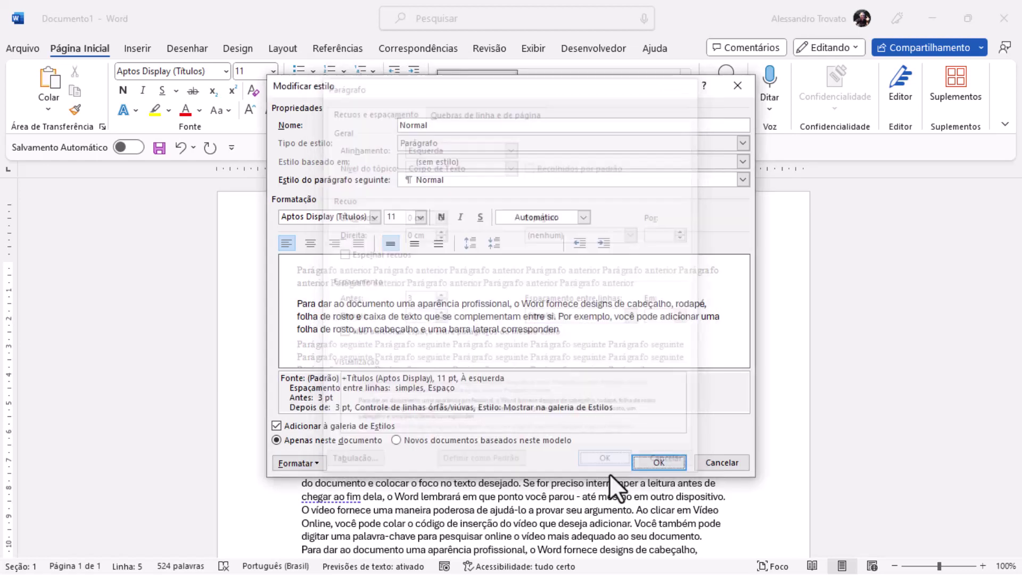
pyautogui.click(655, 462)
# Scroll through the document to check the new 3 pt paragraph gaps.
pyautogui.click(571, 354)
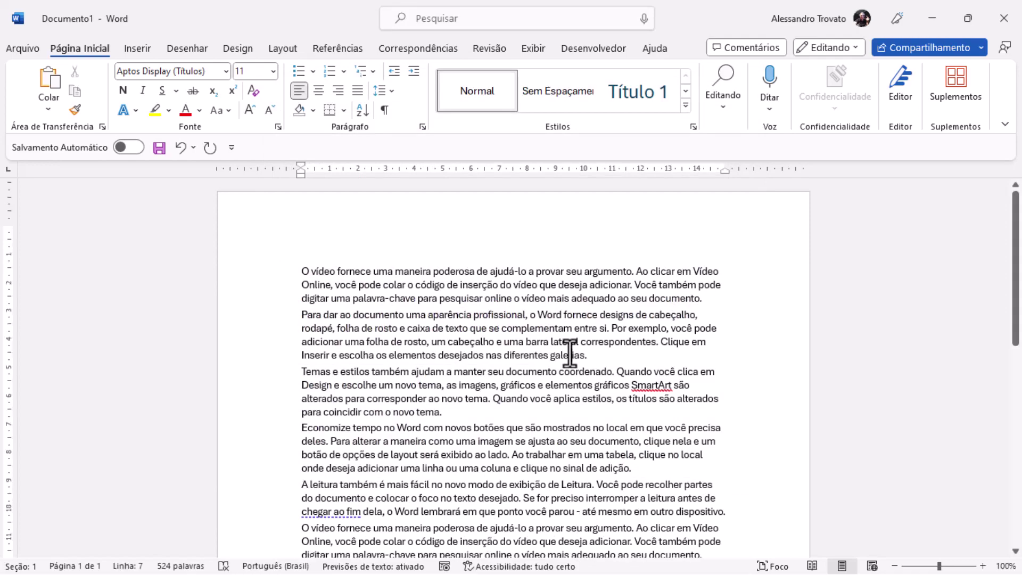
pyautogui.scroll(-3, 571, 354)
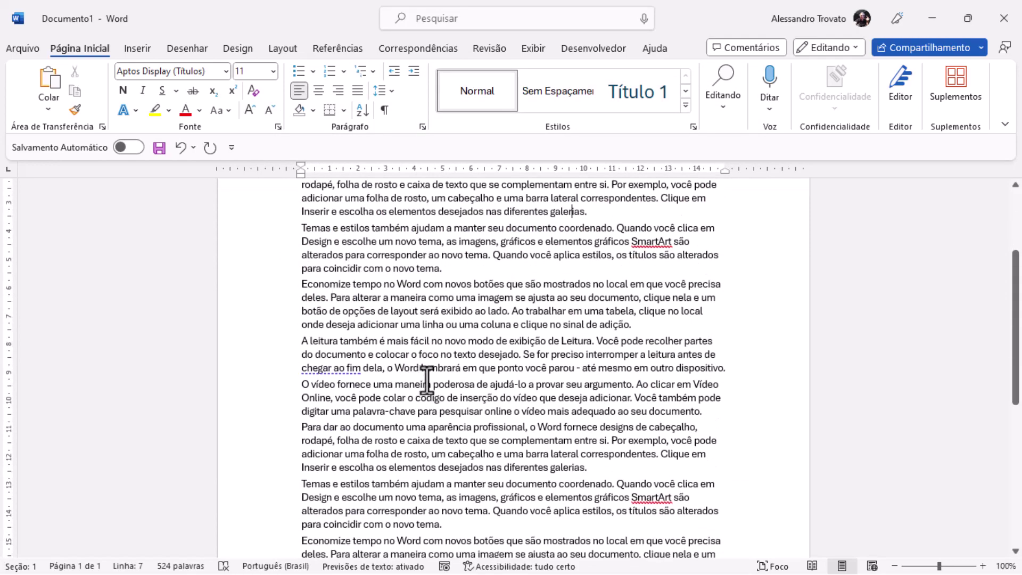
pyautogui.scroll(-4, 426, 379)
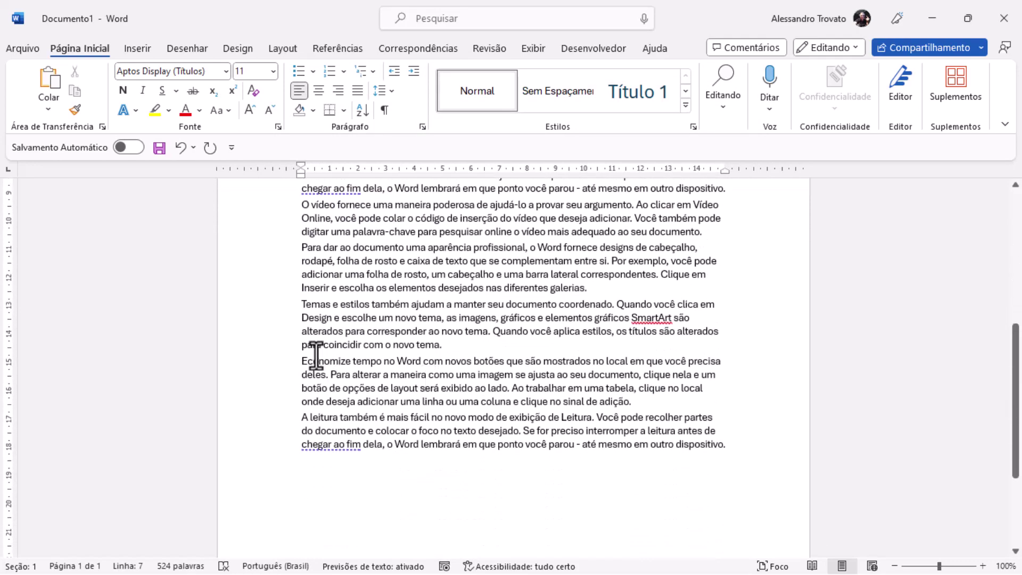
pyautogui.scroll(3, 318, 355)
pyautogui.scroll(3, 317, 355)
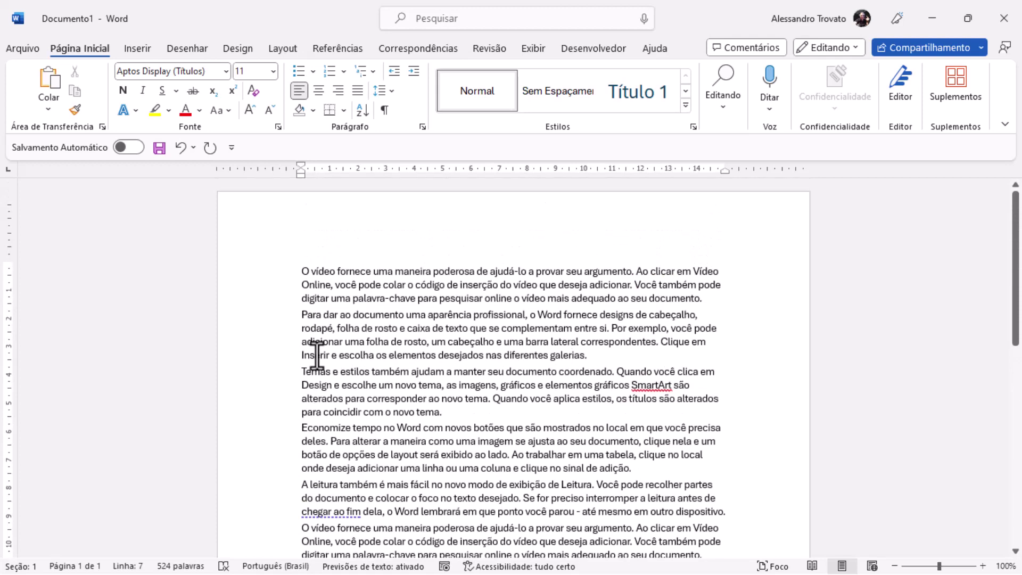
# Insert a new first paragraph holding the heading text Títulos.
pyautogui.click(296, 272)
pyautogui.press('Return')
pyautogui.write('Título')
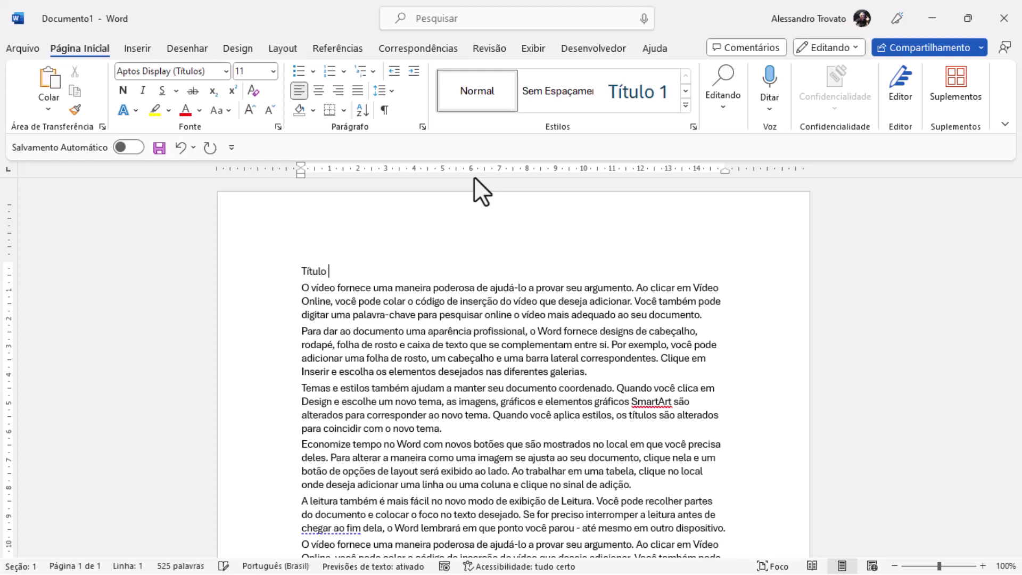
pyautogui.write('de')
pyautogui.press('BackSpace')
pyautogui.press('BackSpace')
pyautogui.press('BackSpace')
# Give the Títulos heading black paragraph shading and a 14 pt font size.
pyautogui.click(252, 267)
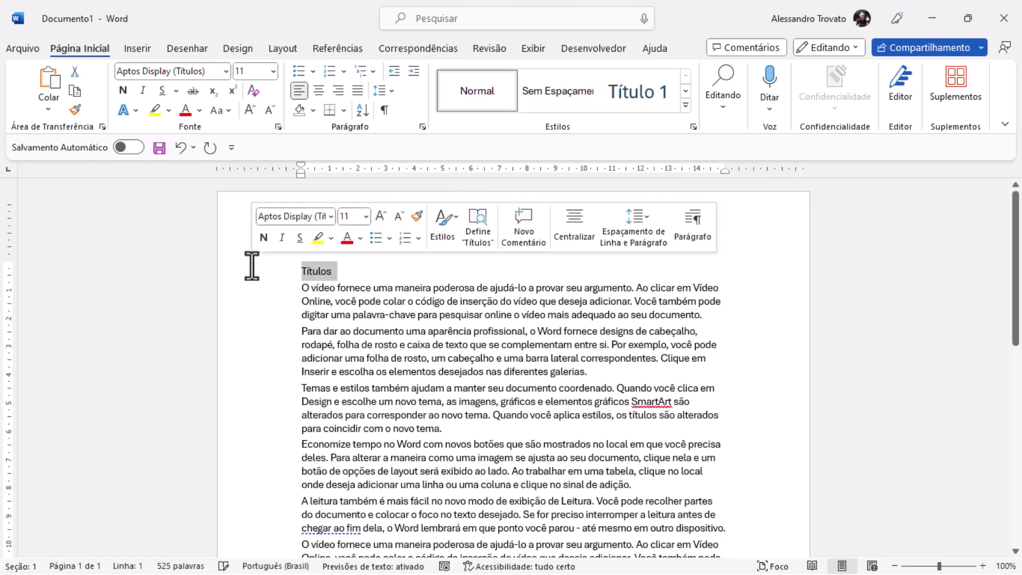
pyautogui.click(315, 114)
pyautogui.click(315, 182)
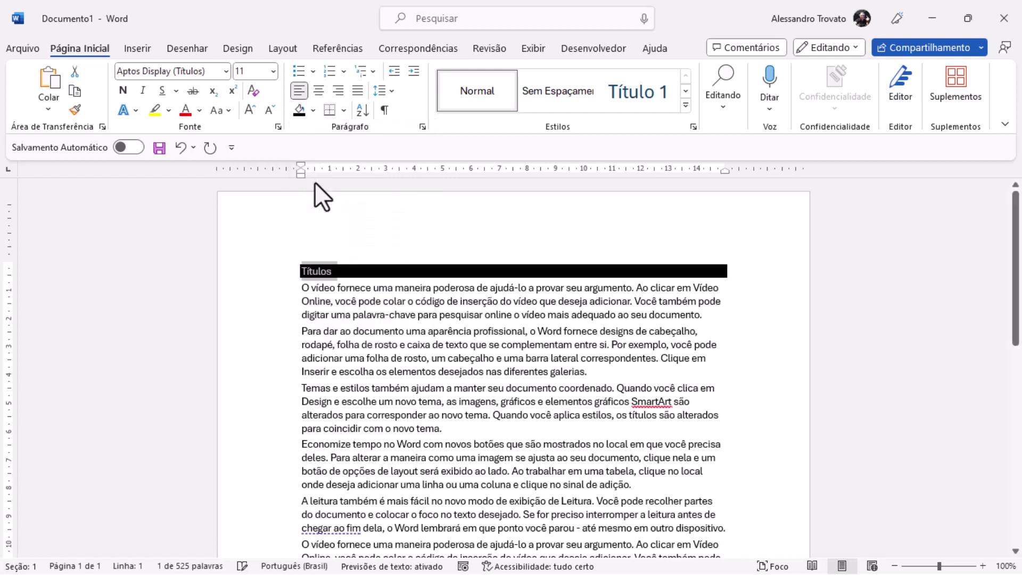
pyautogui.click(222, 116)
pyautogui.click(333, 301)
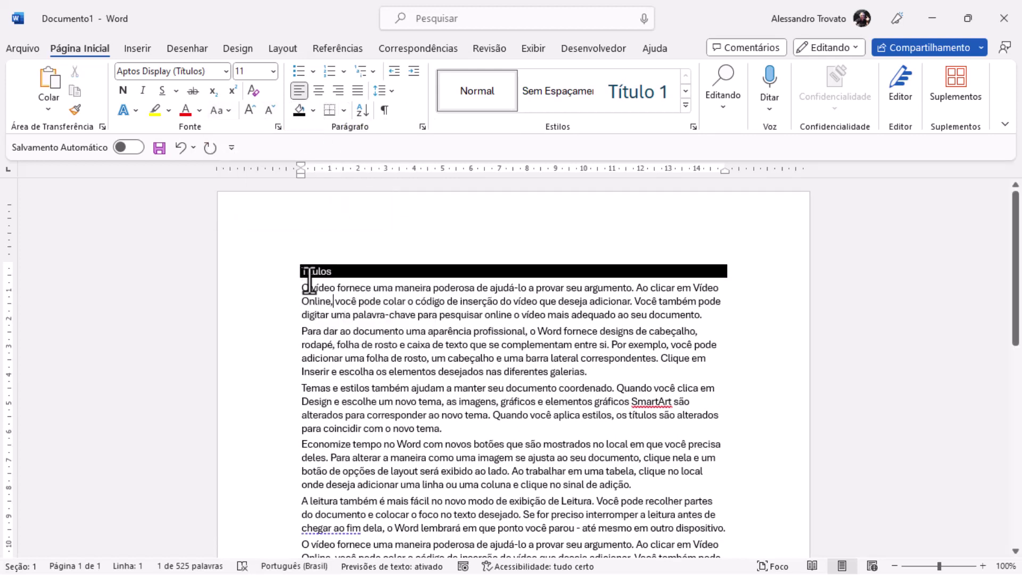
pyautogui.click(285, 269)
pyautogui.click(250, 75)
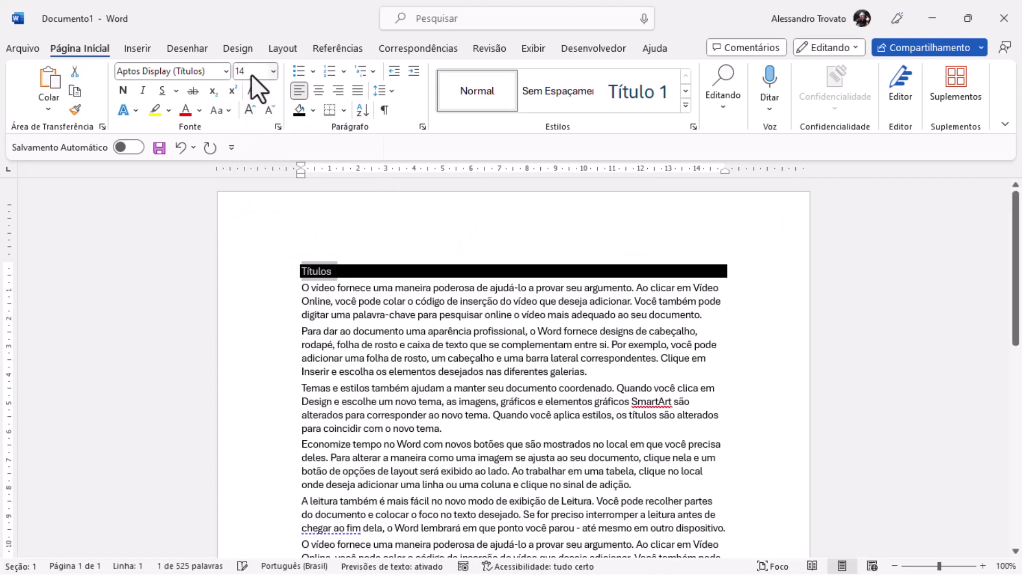
pyautogui.write('14')
pyautogui.press('Return')
pyautogui.click(333, 291)
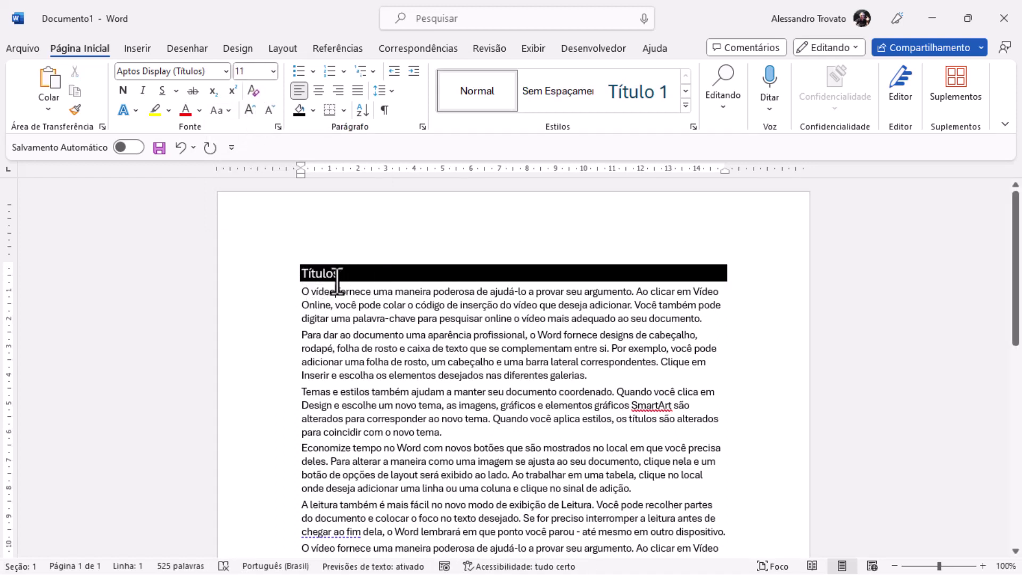
# Set the heading's paragraph spacing to 3 pt before and 12 pt after.
pyautogui.click(423, 127)
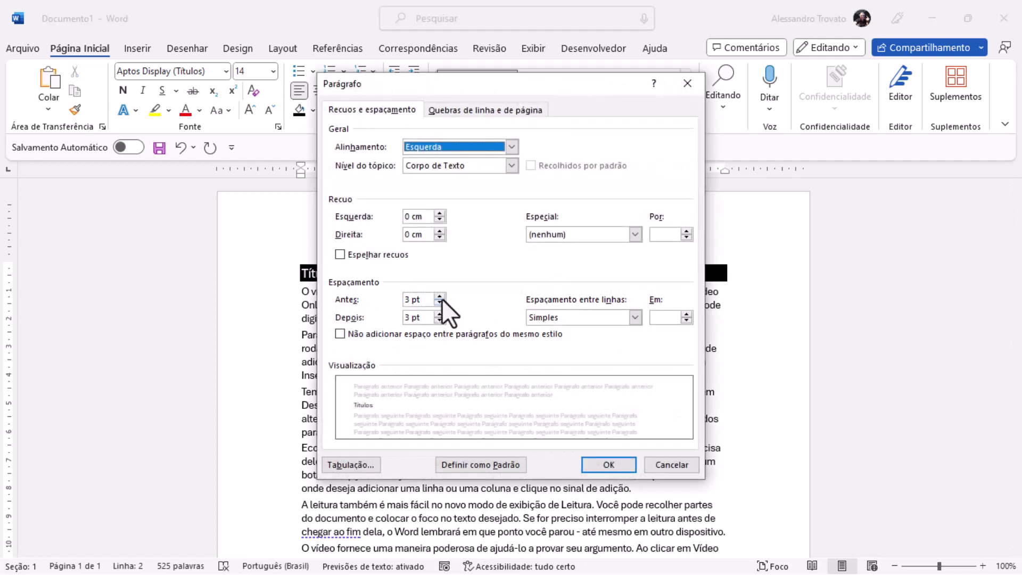
pyautogui.click(438, 313)
pyautogui.click(439, 313)
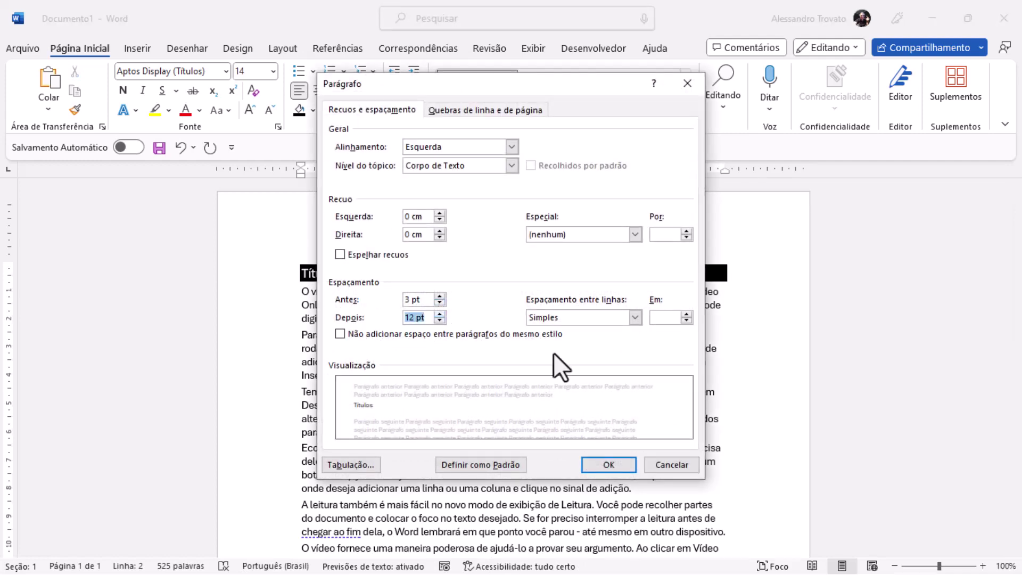
pyautogui.click(602, 460)
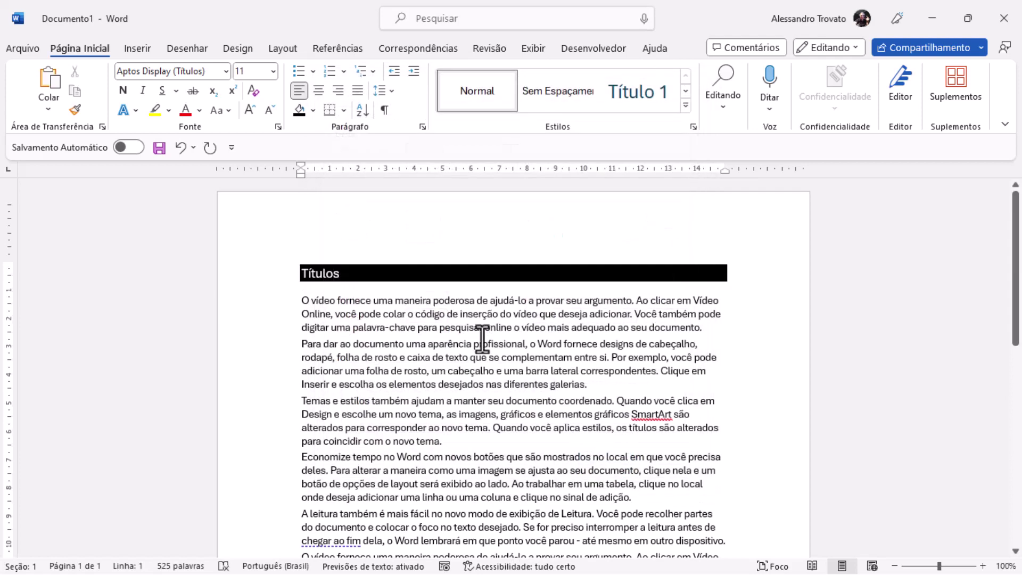
# Select the Títulos heading and choose Criar um Estilo from the Styles gallery.
pyautogui.doubleClick(274, 275)
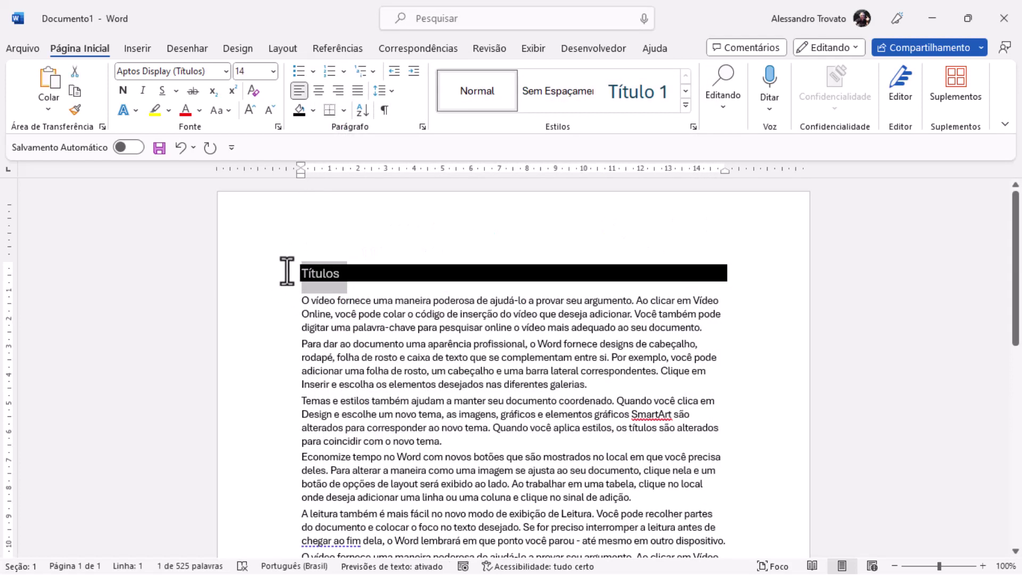
pyautogui.click(686, 107)
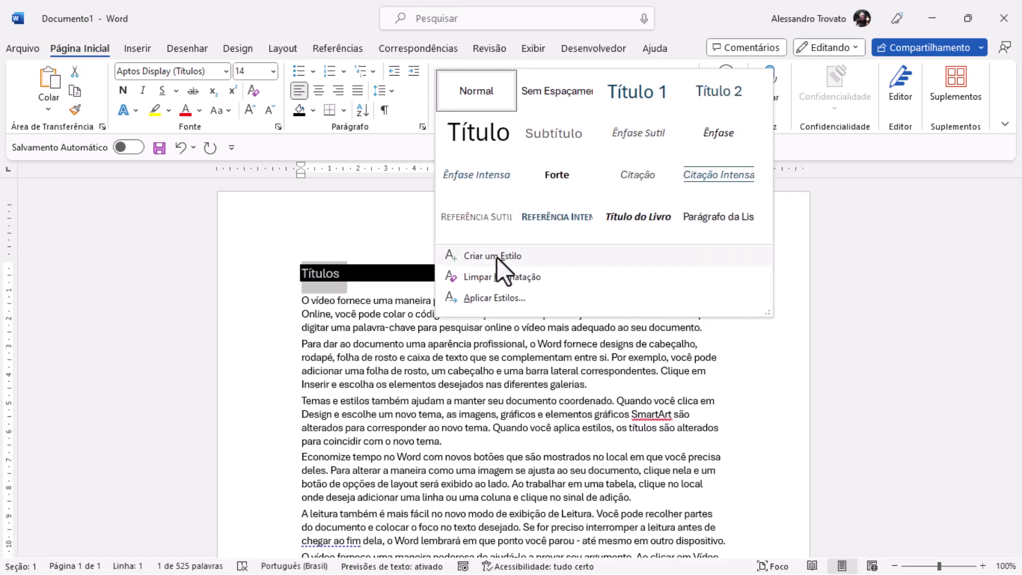
pyautogui.click(498, 257)
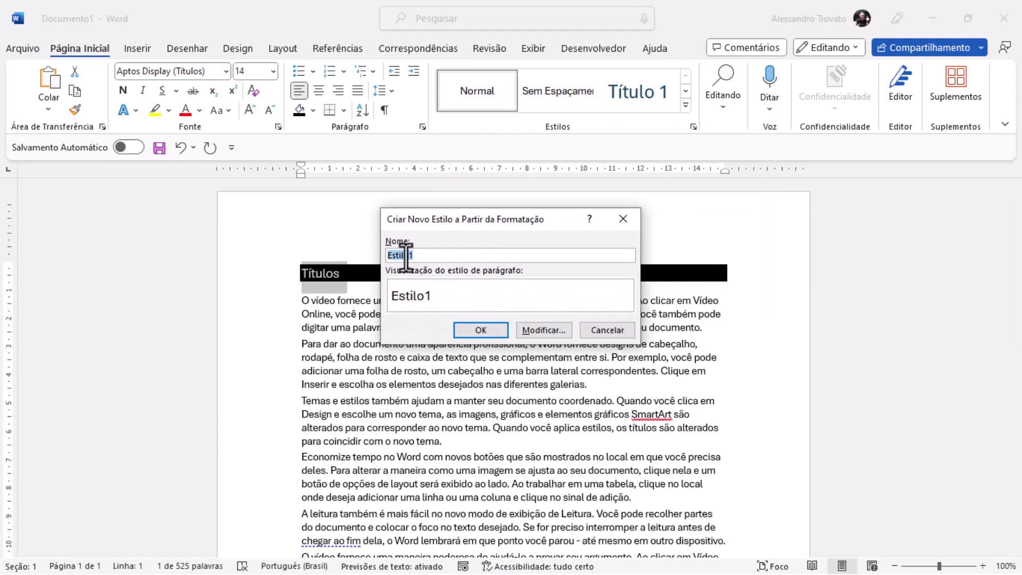
# Name the new style TITULO-E1 and confirm its creation.
pyautogui.write('A')
pyautogui.press('BackSpace')
pyautogui.press('BackSpace')
pyautogui.press('BackSpace')
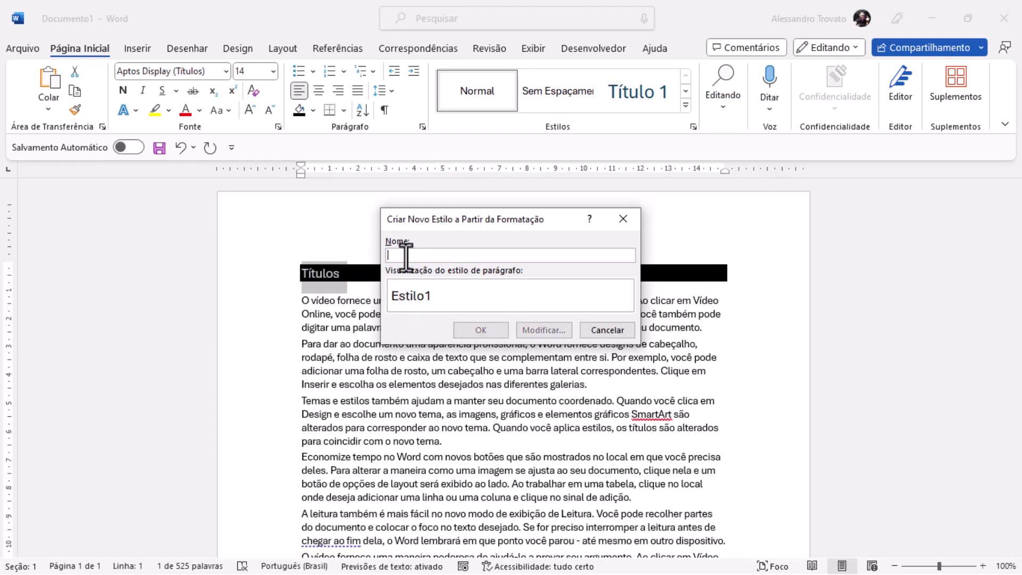
pyautogui.write('ALE')
pyautogui.press('BackSpace')
pyautogui.press('BackSpace')
pyautogui.press('BackSpace')
pyautogui.write('Tit')
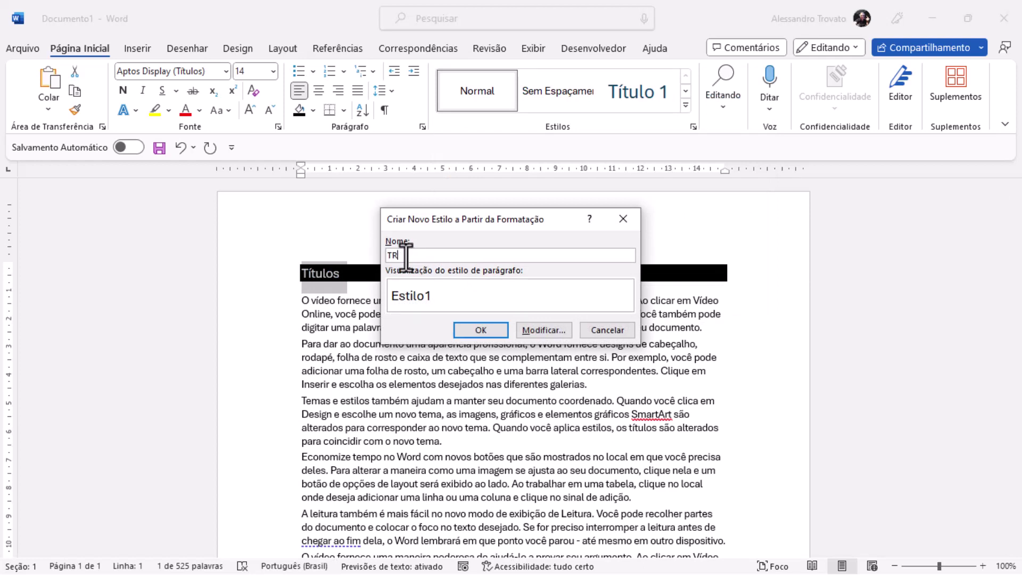
pyautogui.press('BackSpace')
pyautogui.press('BackSpace')
pyautogui.press('BackSpace')
pyautogui.write('Ti')
pyautogui.moveTo(442, 255); pyautogui.dragTo(421, 255)
pyautogui.press('BackSpace')
pyautogui.click(480, 334)
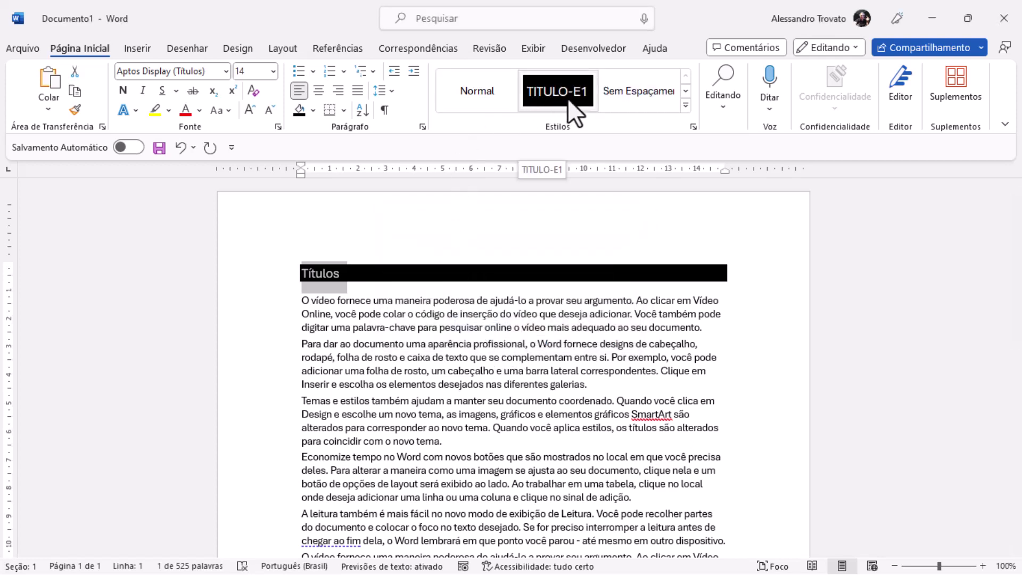
pyautogui.click(437, 439)
# Add a 'NOVO CAPÍTULO' line after the third paragraph and apply the TITULO-E1 style to it.
pyautogui.press('Return')
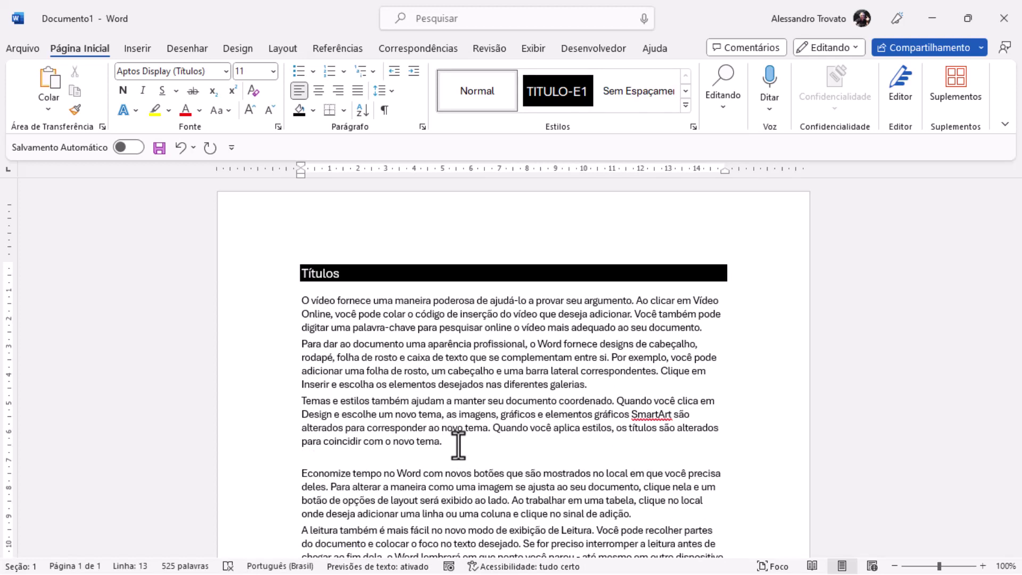
pyautogui.write('NOVO CAPÍTULO')
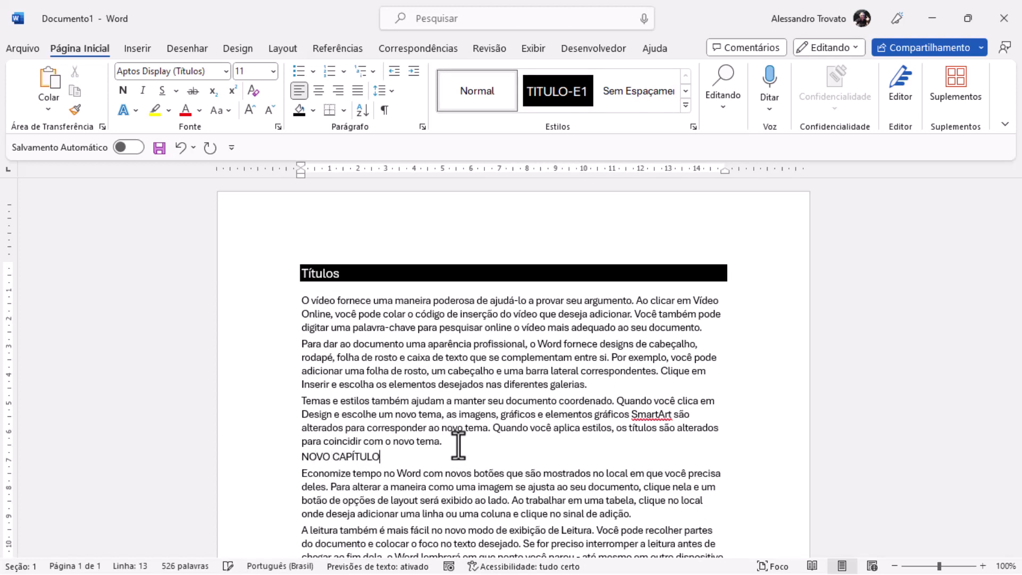
pyautogui.click(269, 457)
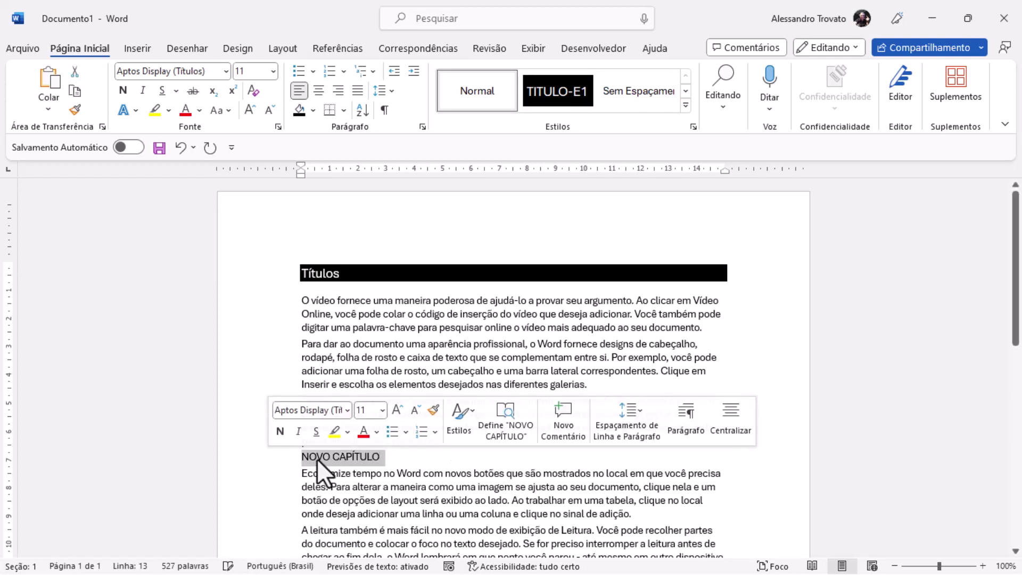
pyautogui.click(565, 88)
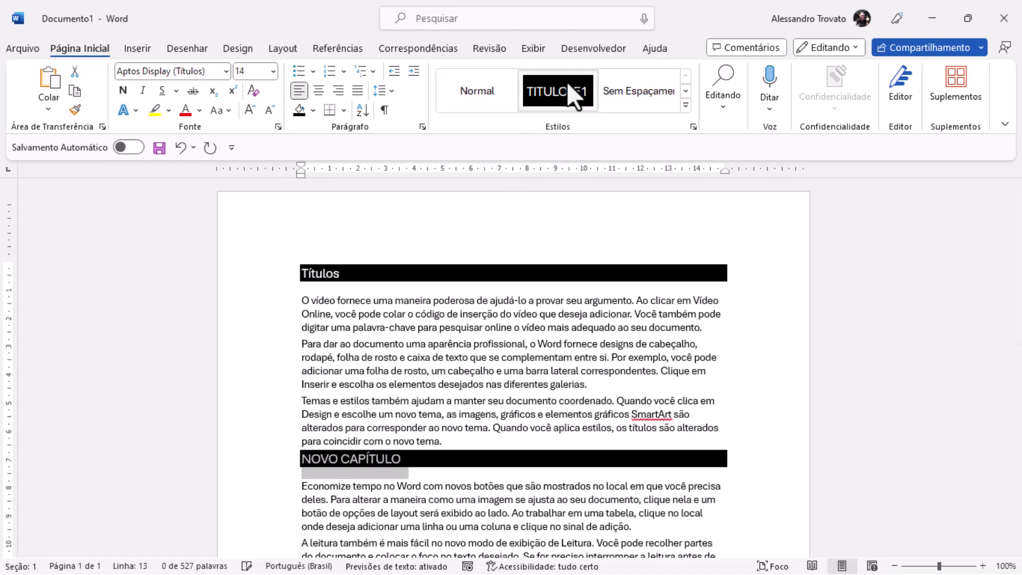
pyautogui.click(498, 429)
pyautogui.click(255, 281)
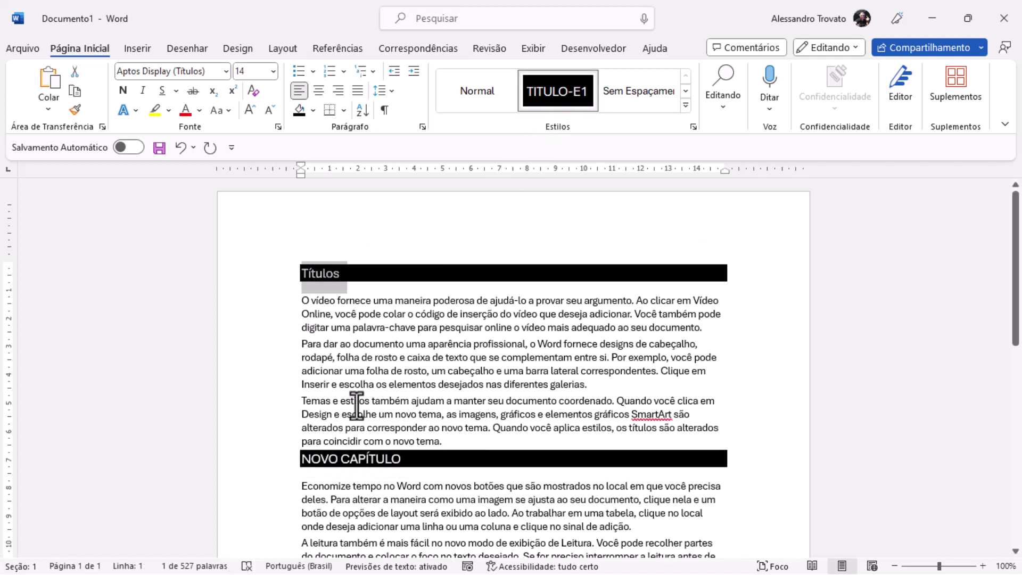
# Modify the TITULO-E1 style so its font is Arial Black.
pyautogui.rightClick(532, 96)
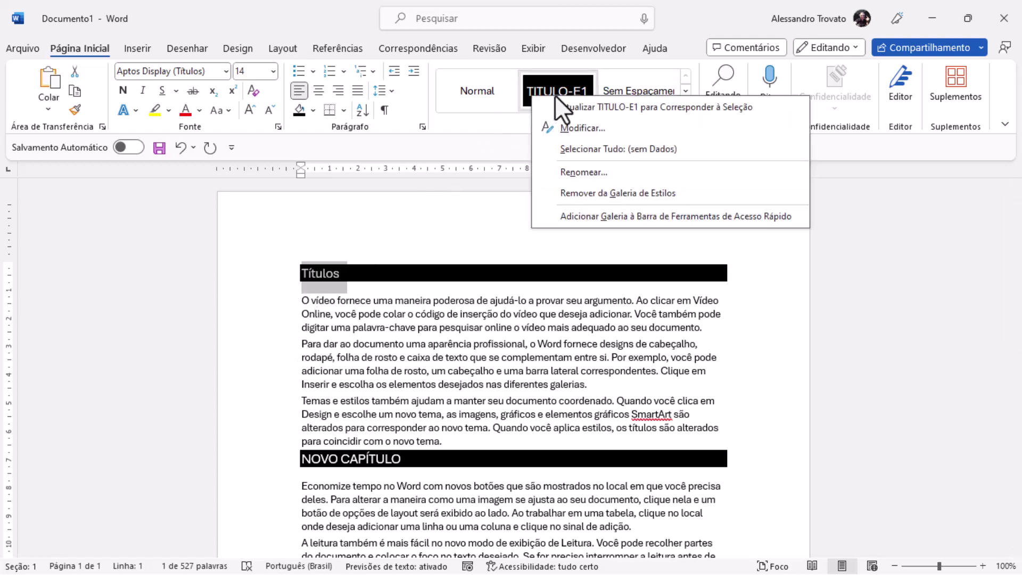
pyautogui.click(580, 128)
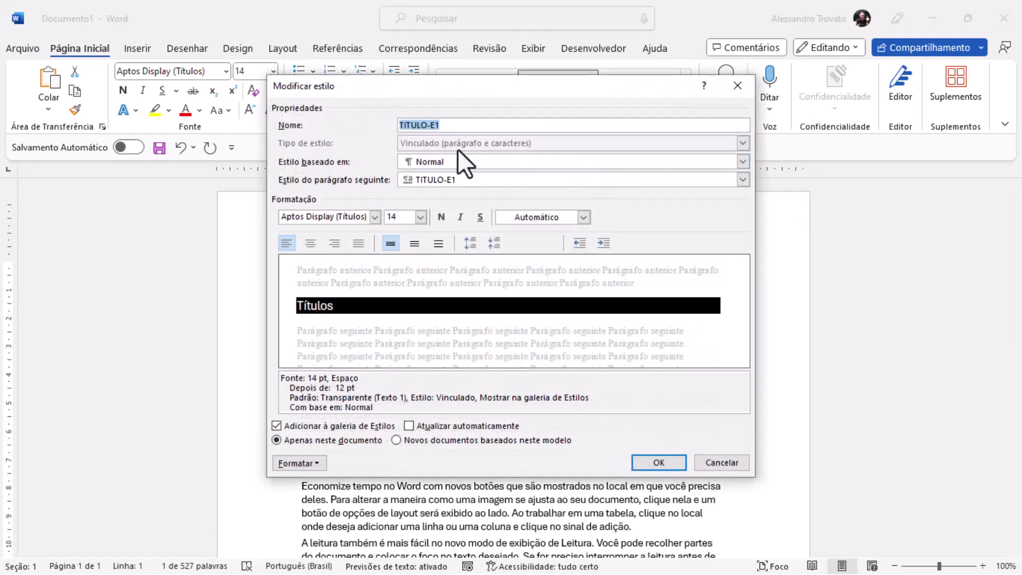
pyautogui.click(375, 217)
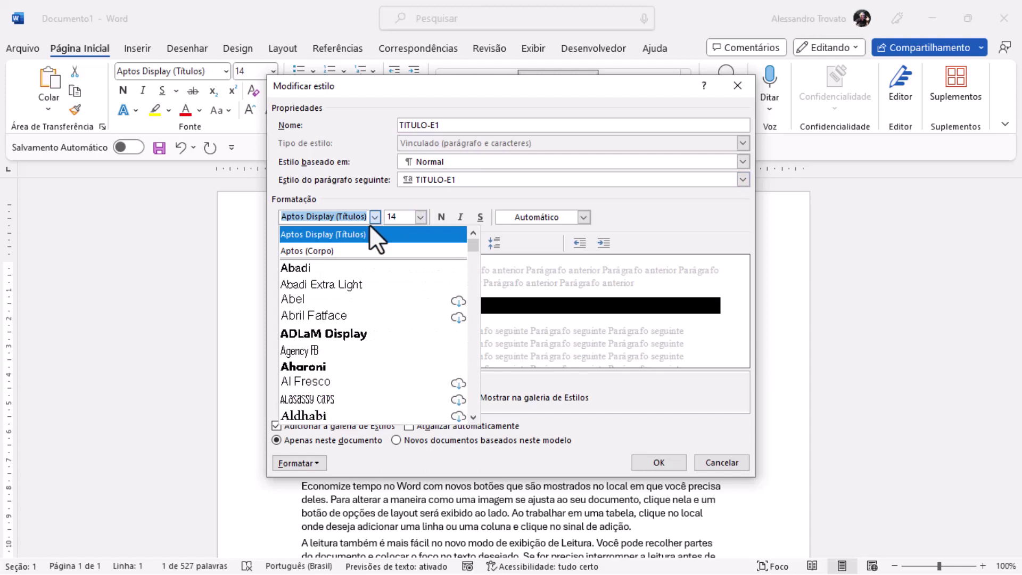
pyautogui.scroll(-2, 382, 366)
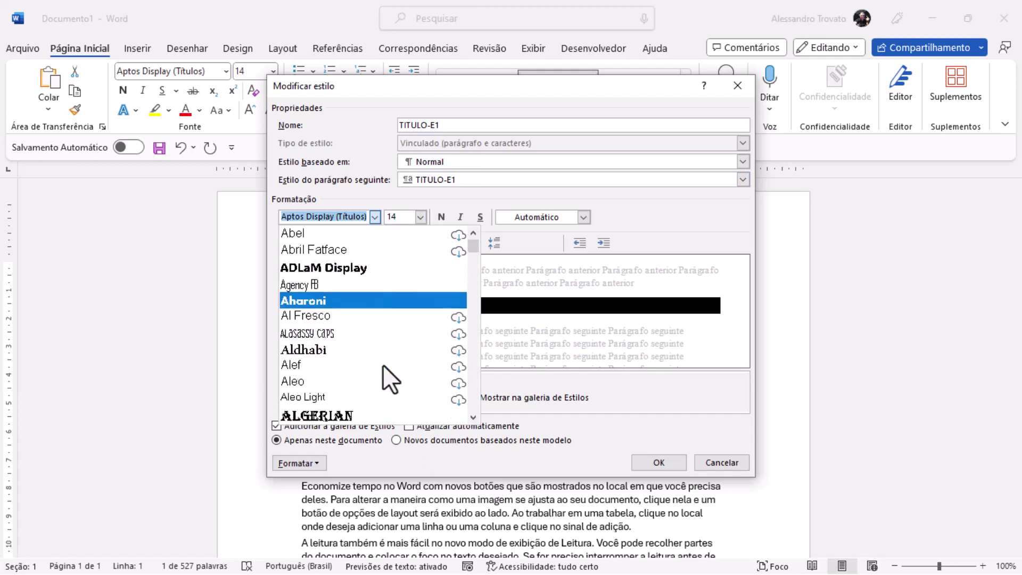
pyautogui.scroll(-2, 382, 365)
pyautogui.scroll(-3, 382, 366)
pyautogui.scroll(-2, 381, 365)
pyautogui.scroll(-1, 382, 364)
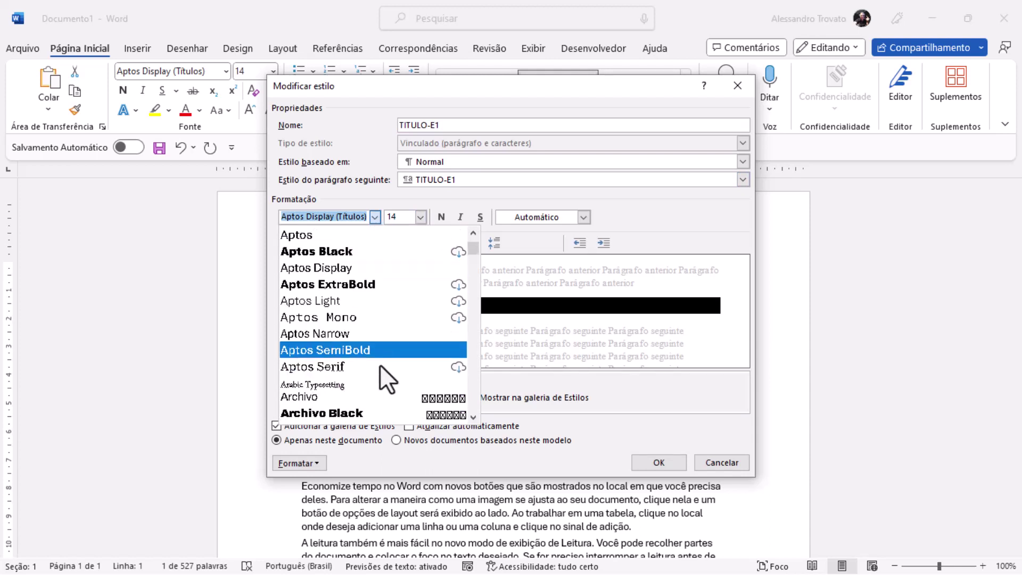
pyautogui.scroll(-1, 379, 364)
pyautogui.scroll(-2, 378, 365)
pyautogui.scroll(-2, 376, 365)
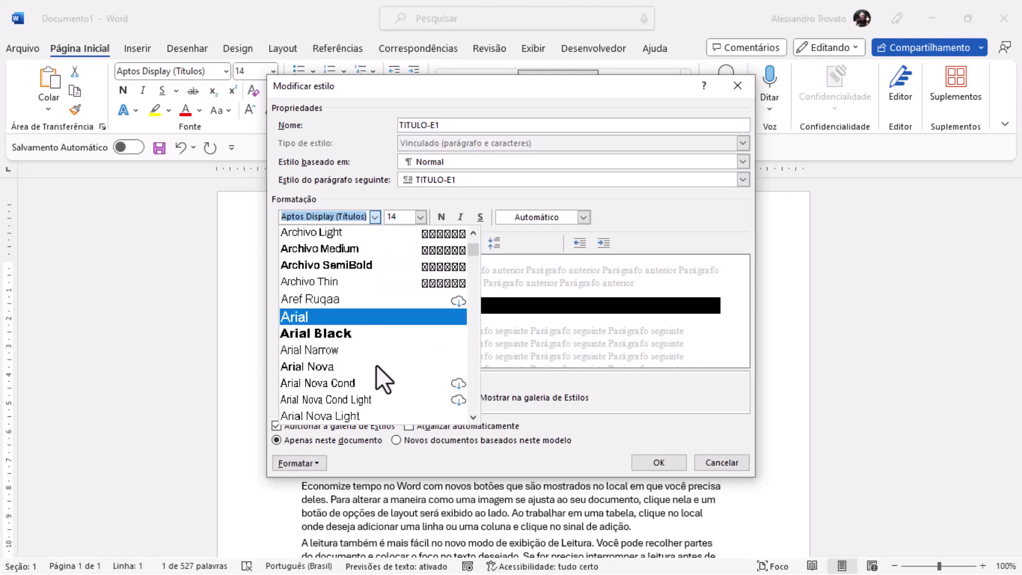
pyautogui.click(355, 337)
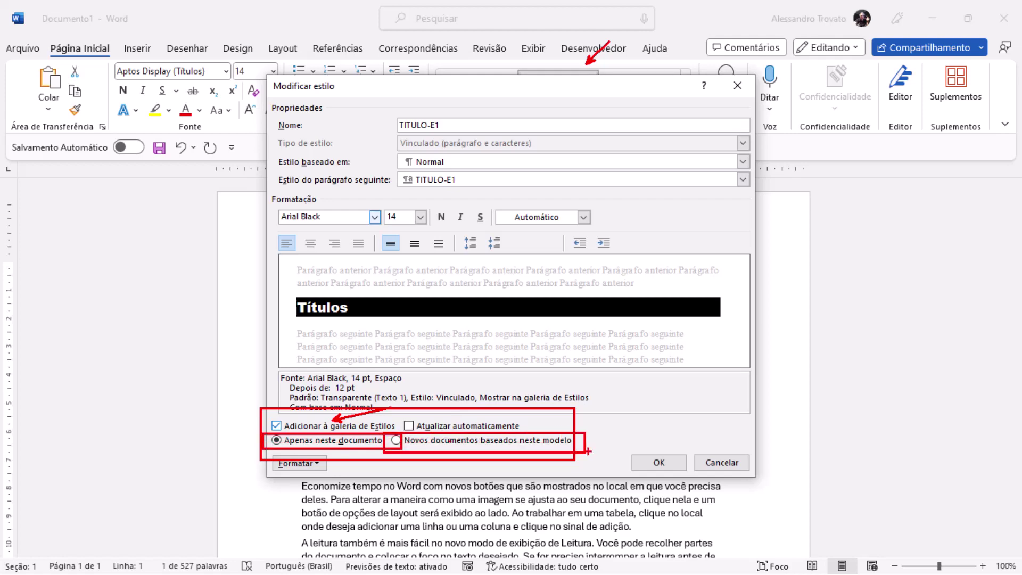
pyautogui.click(670, 463)
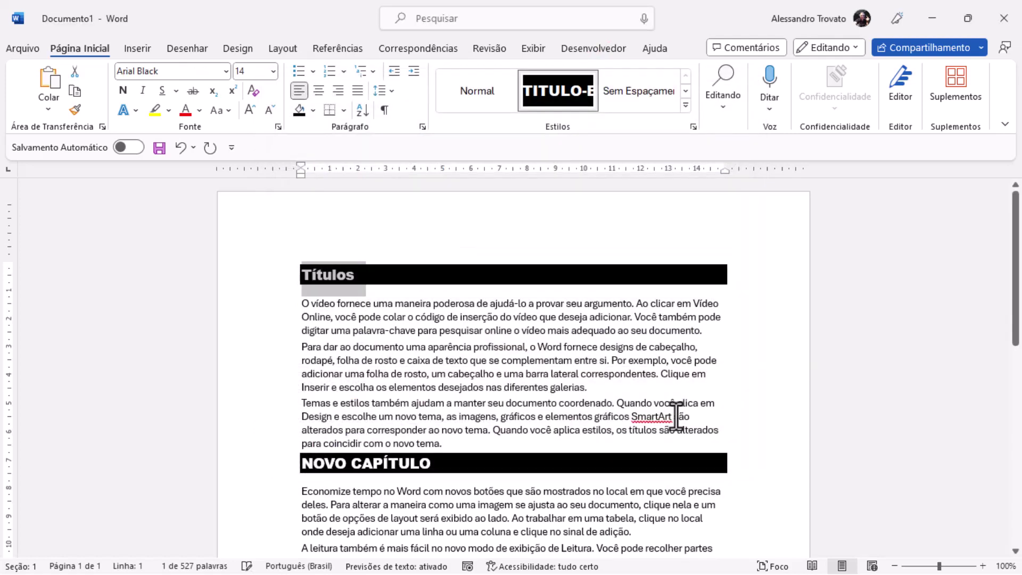
pyautogui.click(577, 374)
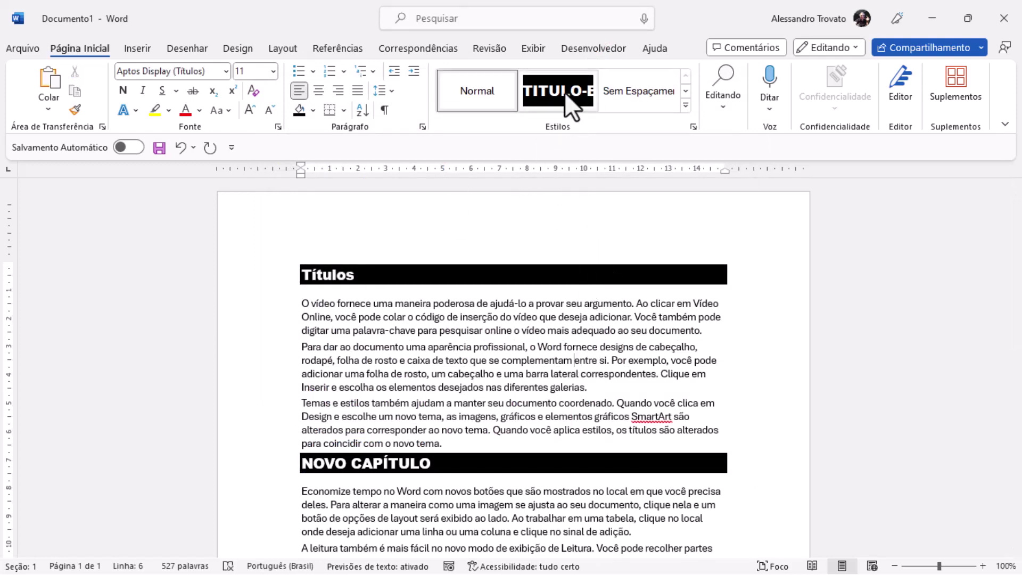
# Turn on the 'Todas em maiúsculas' font effect in the TITULO-E1 style.
pyautogui.click(356, 331)
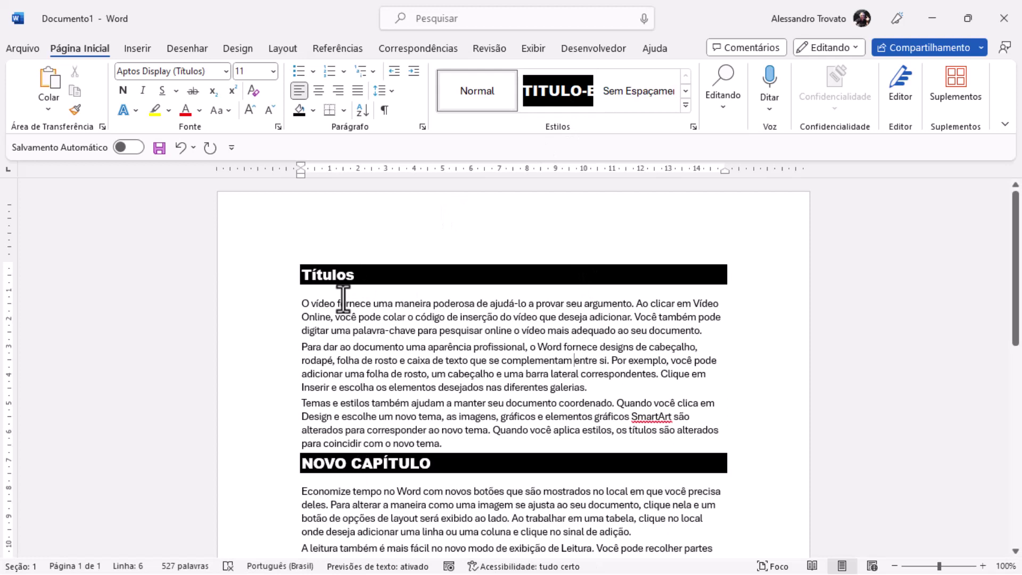
pyautogui.click(245, 273)
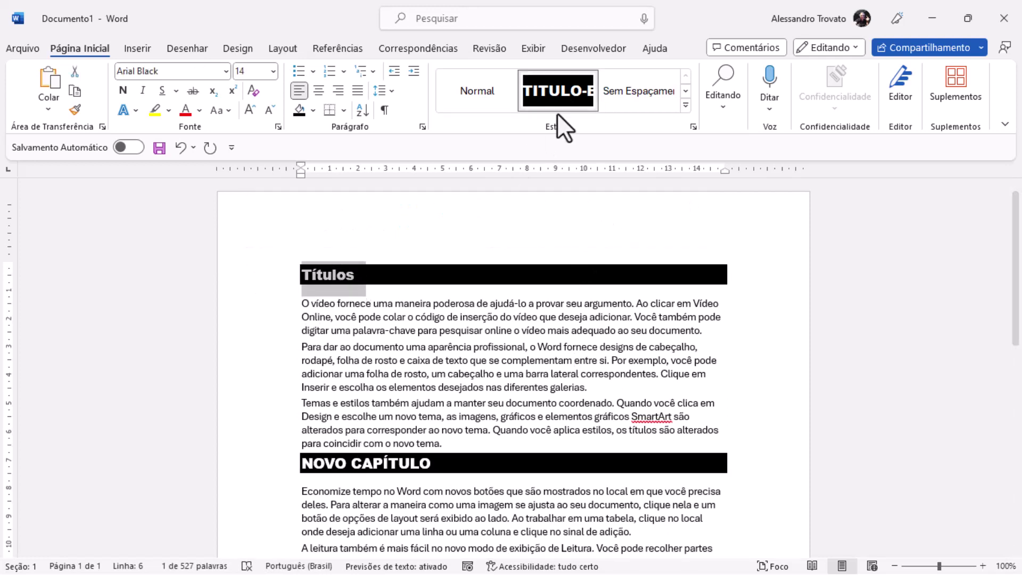
pyautogui.click(372, 296)
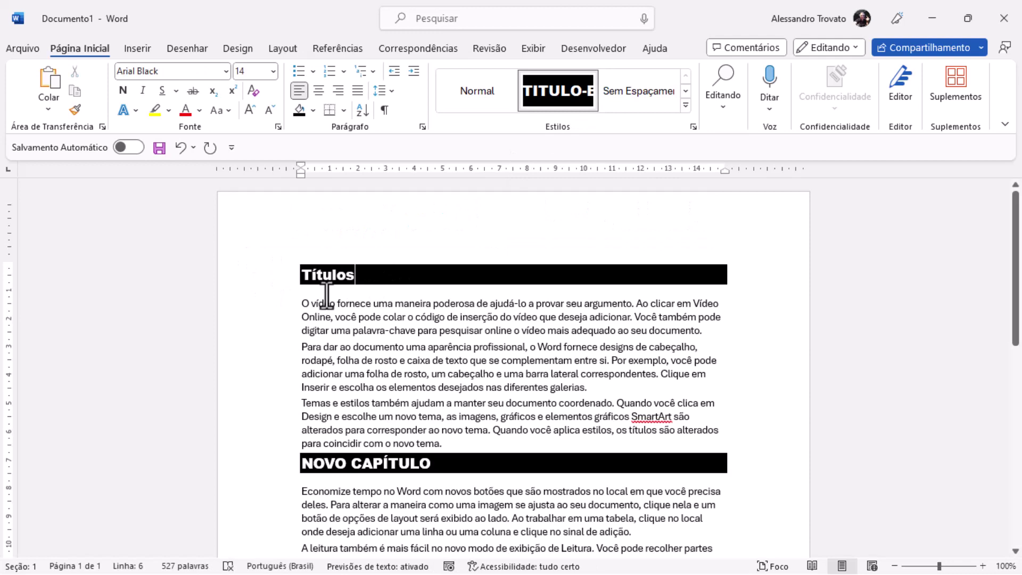
pyautogui.rightClick(559, 97)
pyautogui.click(597, 133)
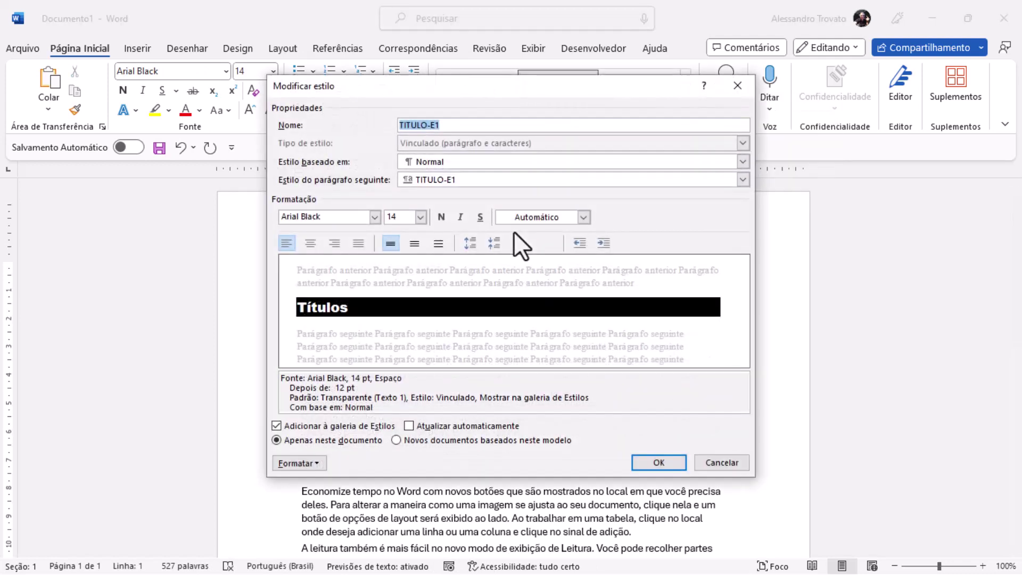
pyautogui.click(308, 463)
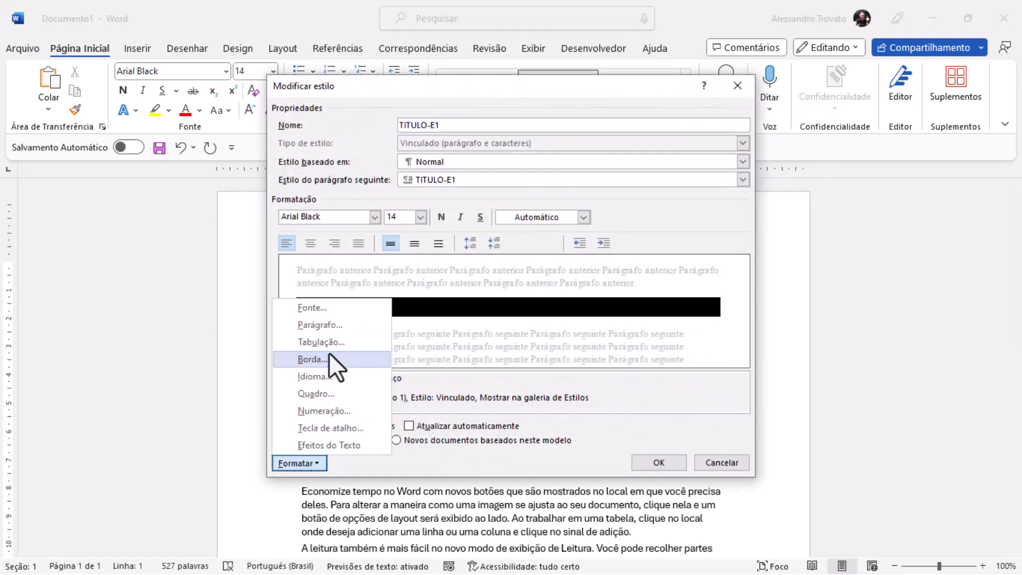
pyautogui.click(332, 312)
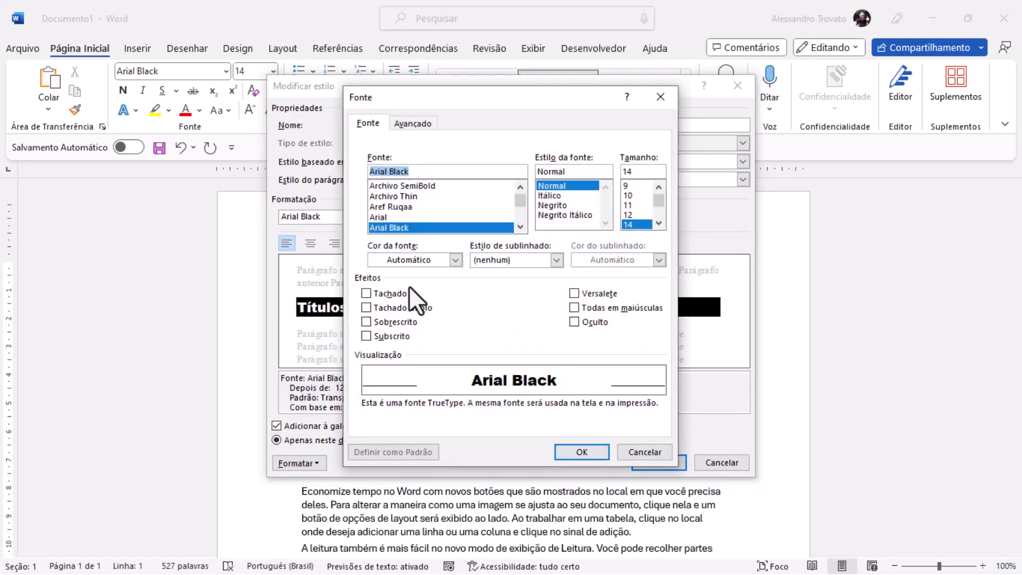
pyautogui.click(607, 308)
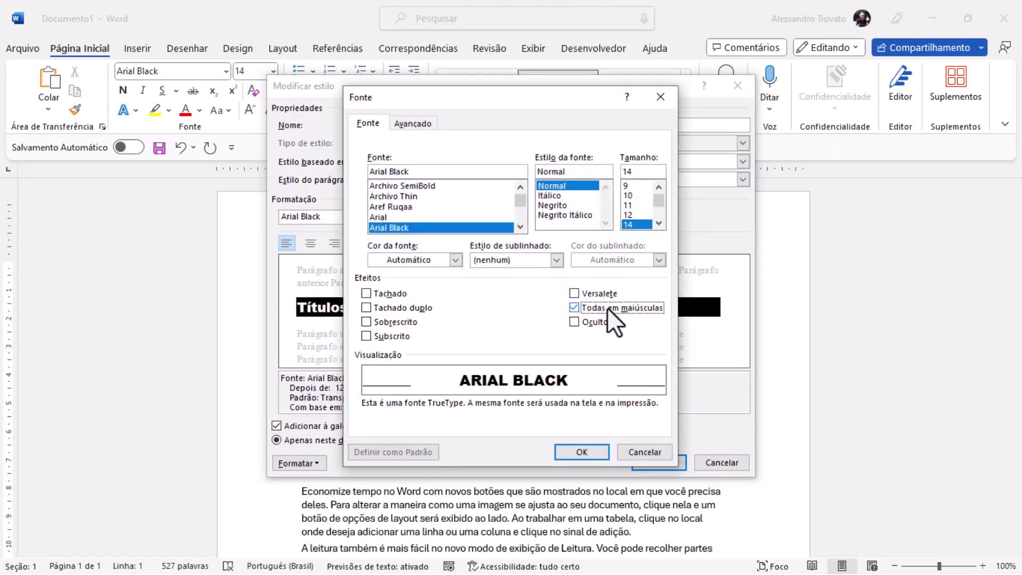
pyautogui.click(582, 453)
pyautogui.click(663, 461)
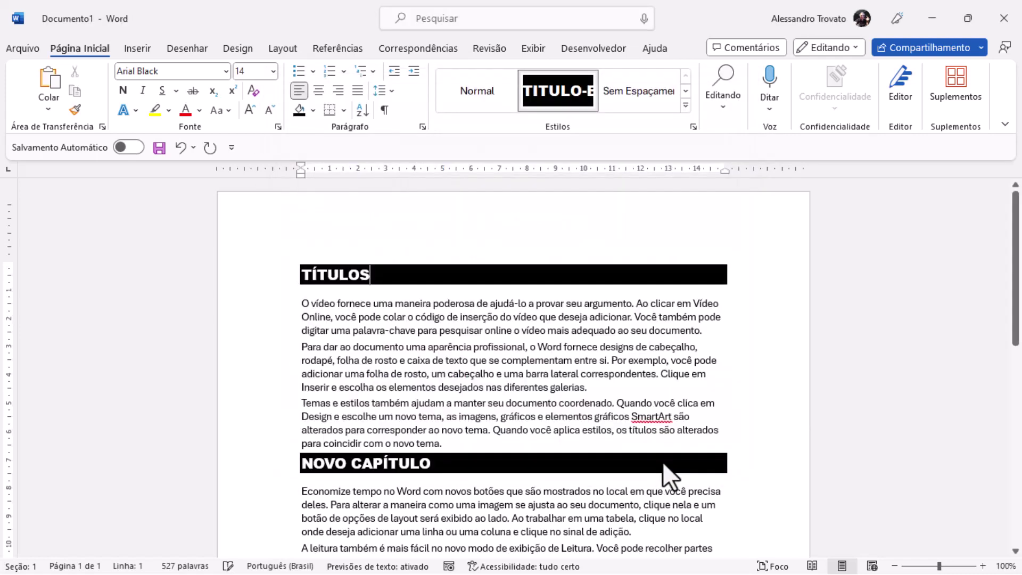